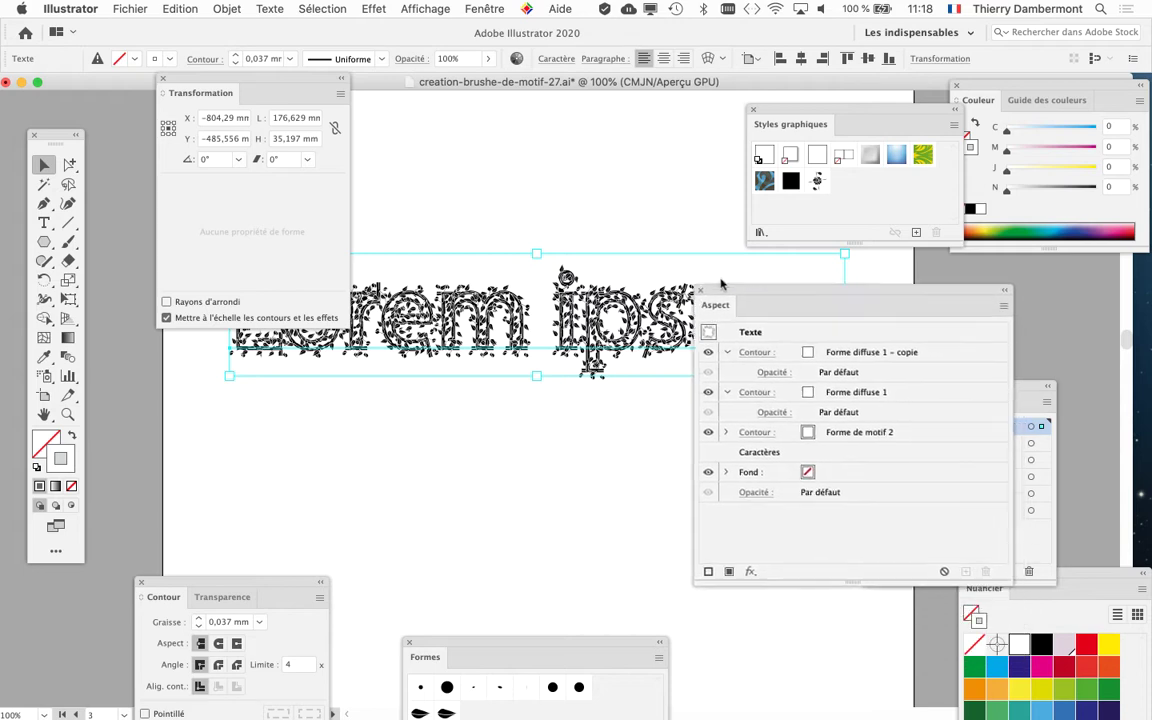
# Move the Styles graphiques and Aspect panels so that the "Lorem ipsum" text is less covered
pyautogui.moveTo(770, 111); pyautogui.dragTo(455, 441)
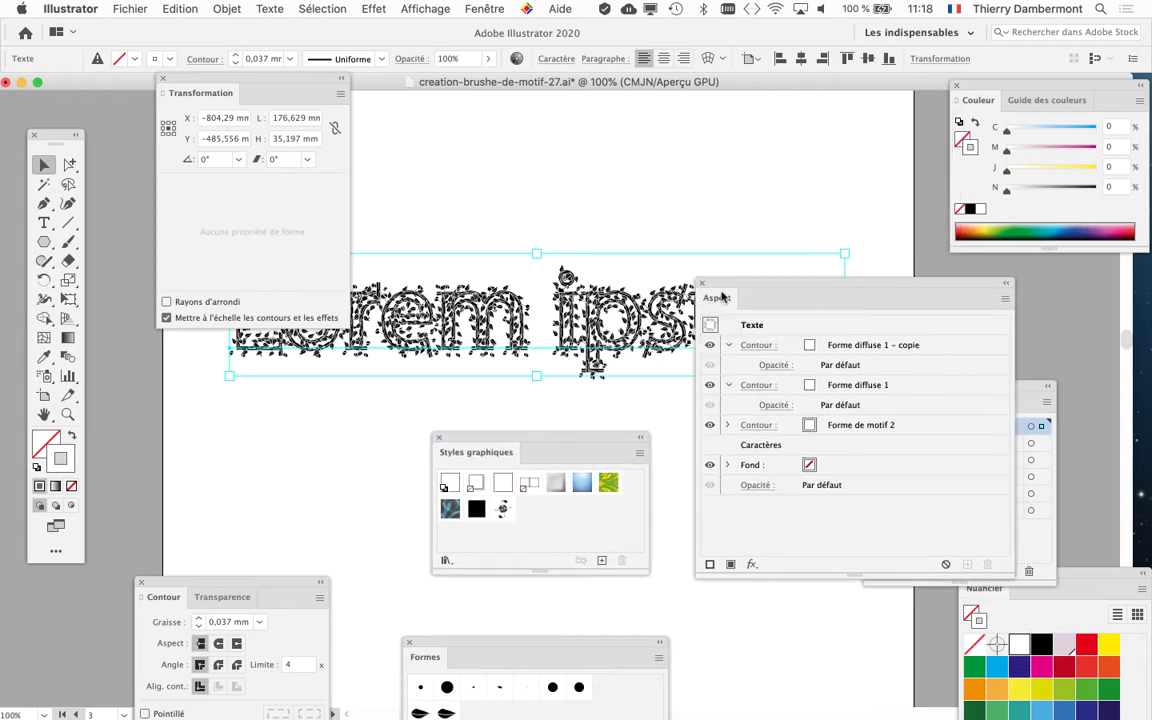
pyautogui.moveTo(740, 297); pyautogui.dragTo(826, 177)
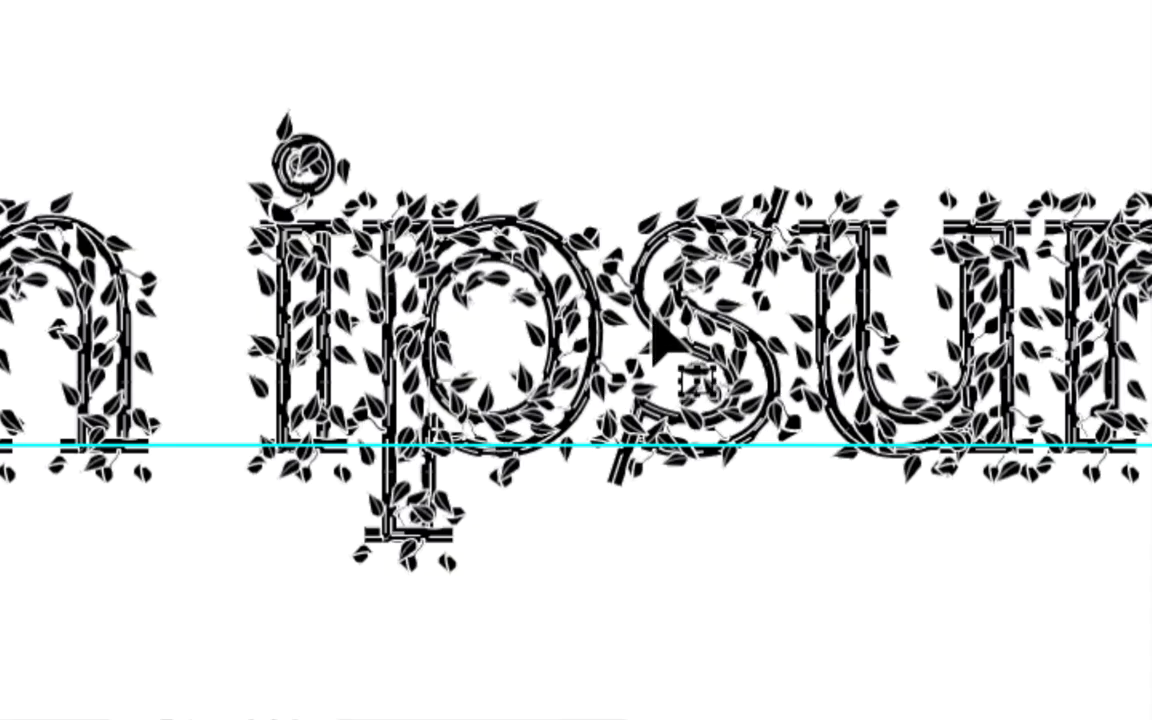
pyautogui.click(625, 328)
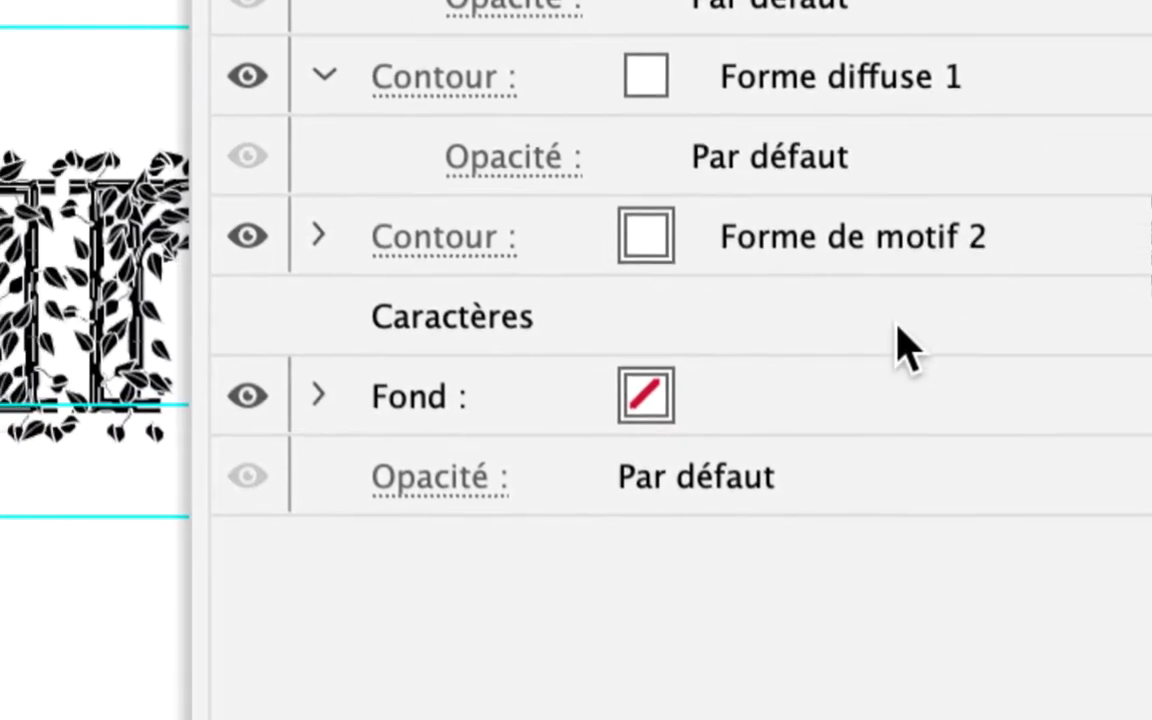
# Try light grey, beige, lime green and magenta swatches as the fill of the text's characters
pyautogui.click(712, 633)
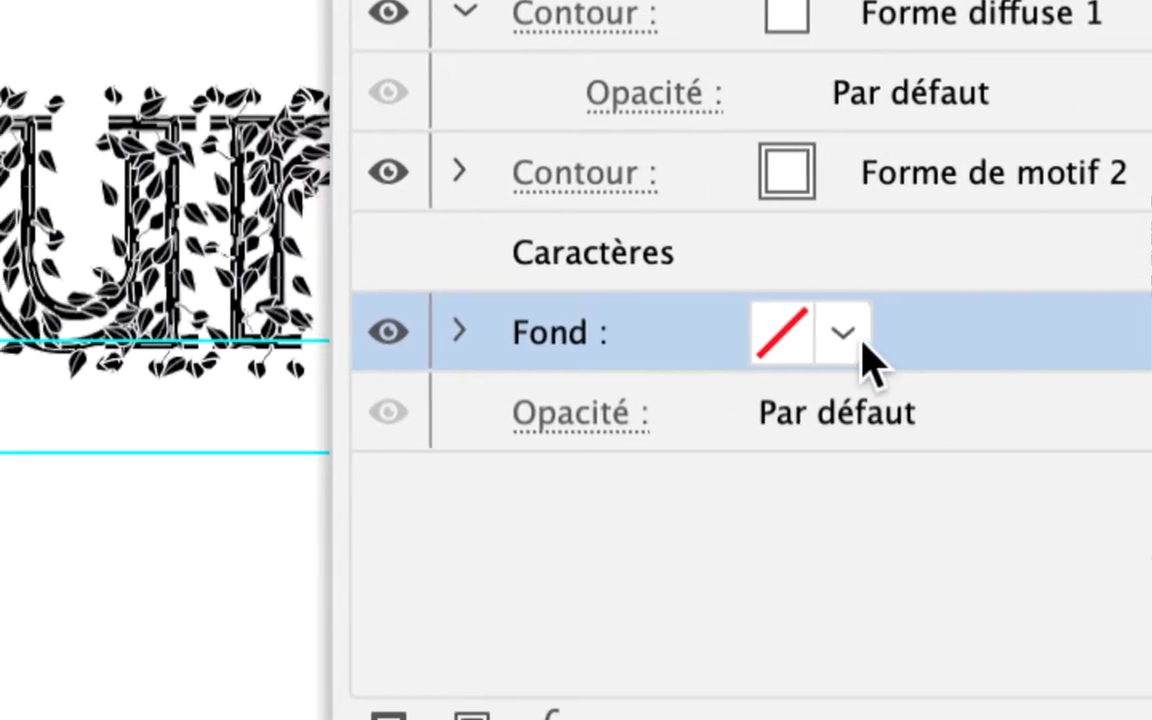
pyautogui.click(857, 340)
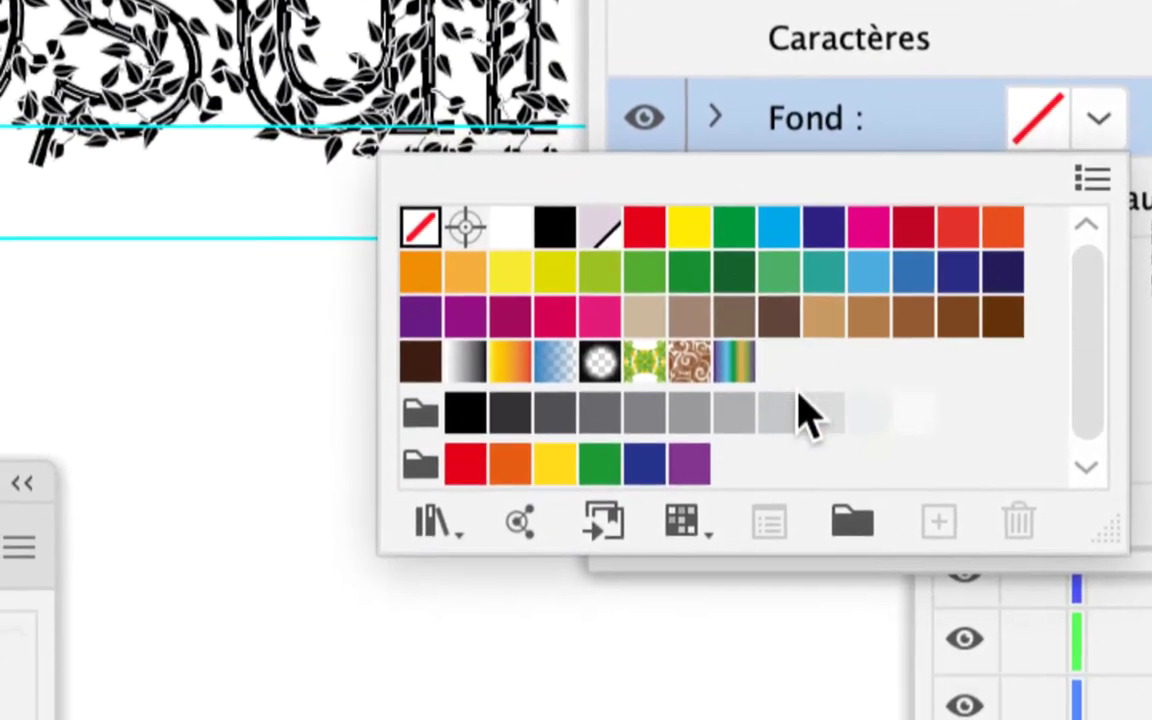
pyautogui.click(781, 414)
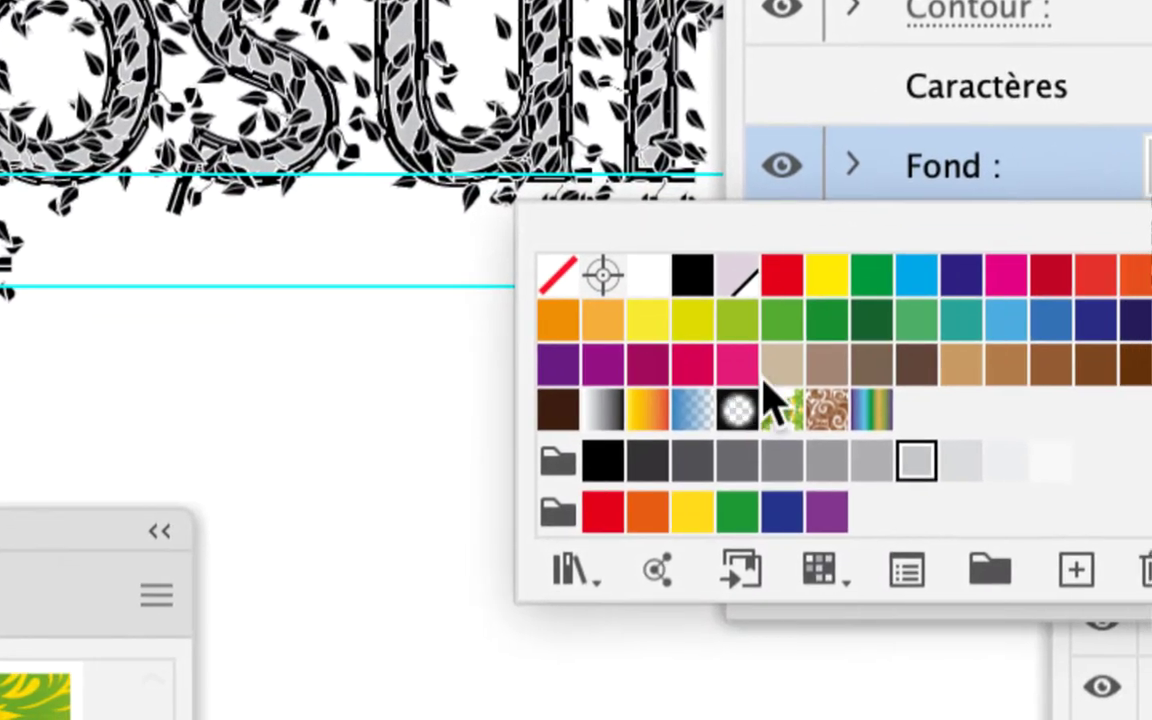
pyautogui.click(772, 372)
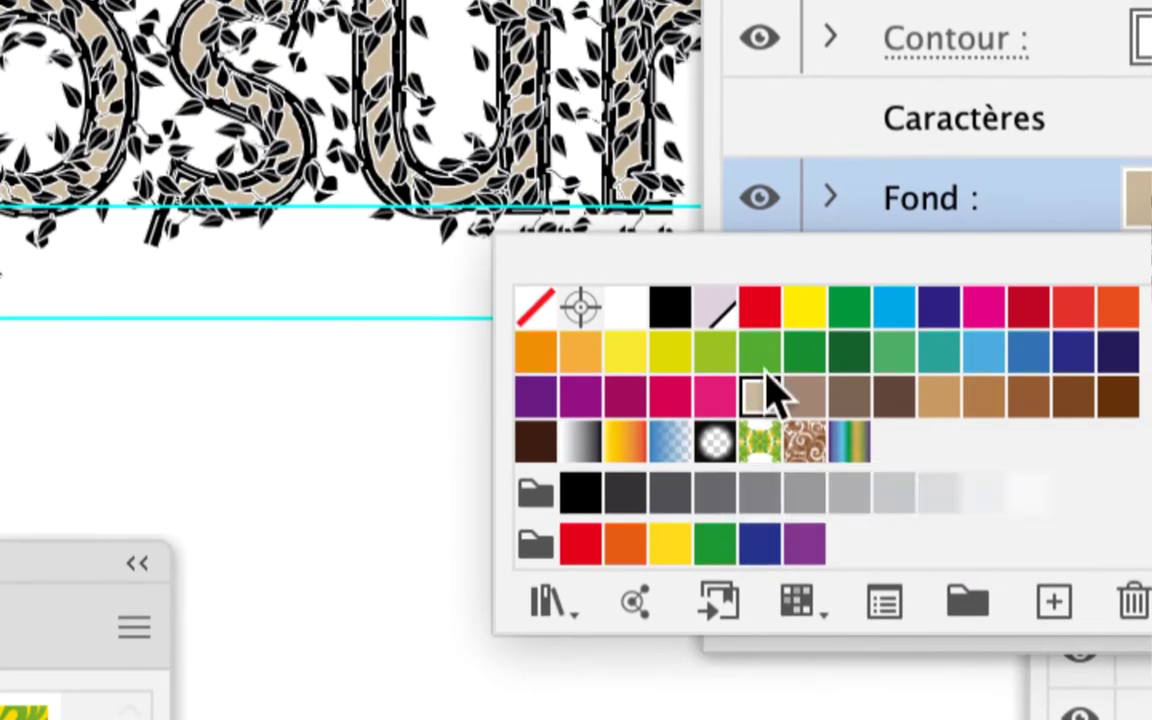
pyautogui.click(730, 331)
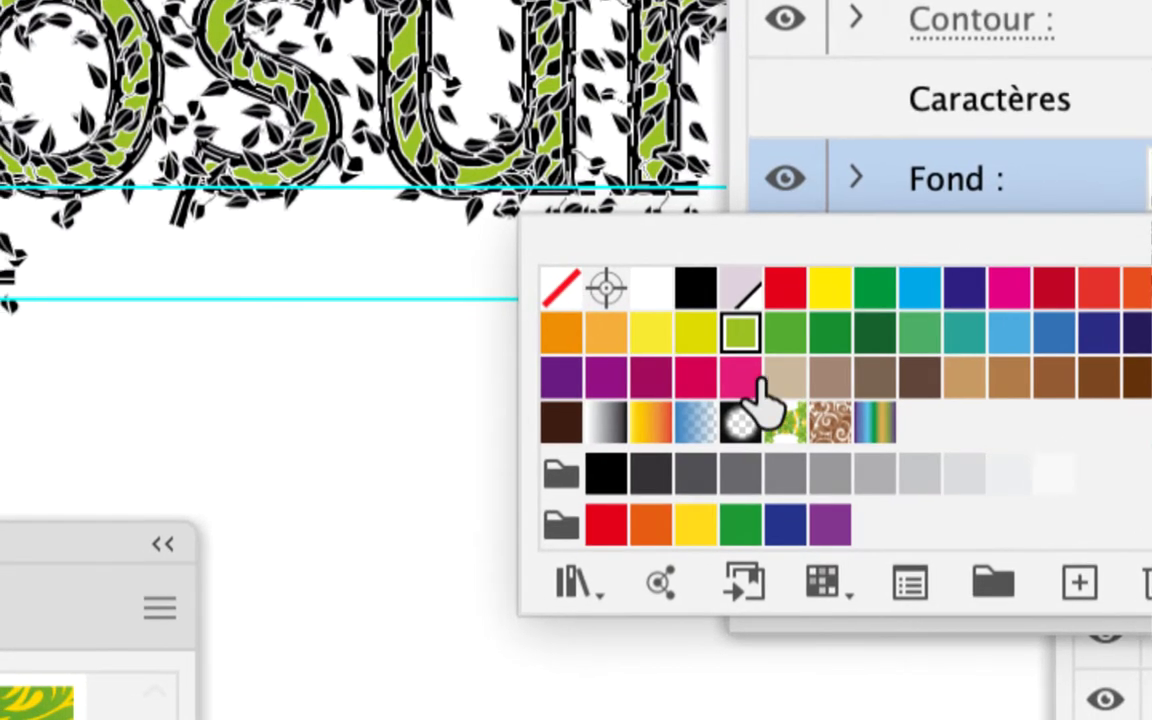
pyautogui.click(752, 410)
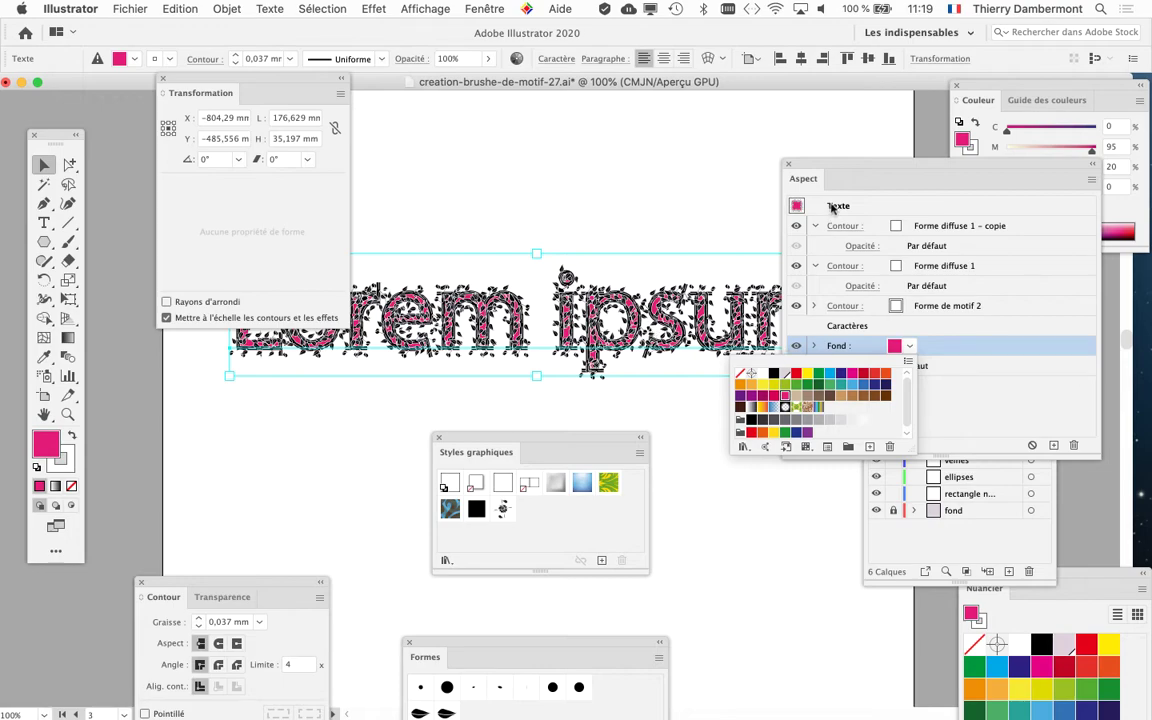
# Move the Aspect and Styles graphiques panels farther clear of the enlarged "Lorem ipsum" lettering
pyautogui.click(831, 168)
pyautogui.moveTo(831, 168); pyautogui.dragTo(973, 171)
pyautogui.scroll(6, 639, 338)
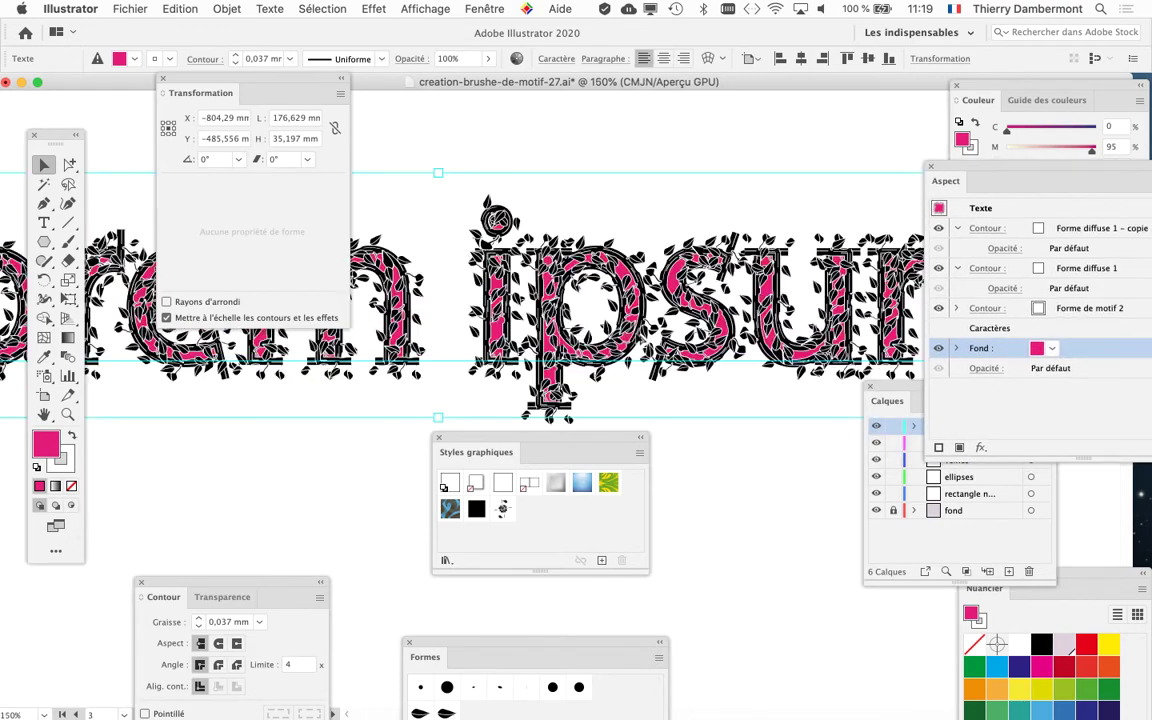
pyautogui.scroll(2, 639, 340)
pyautogui.scroll(-7, 641, 340)
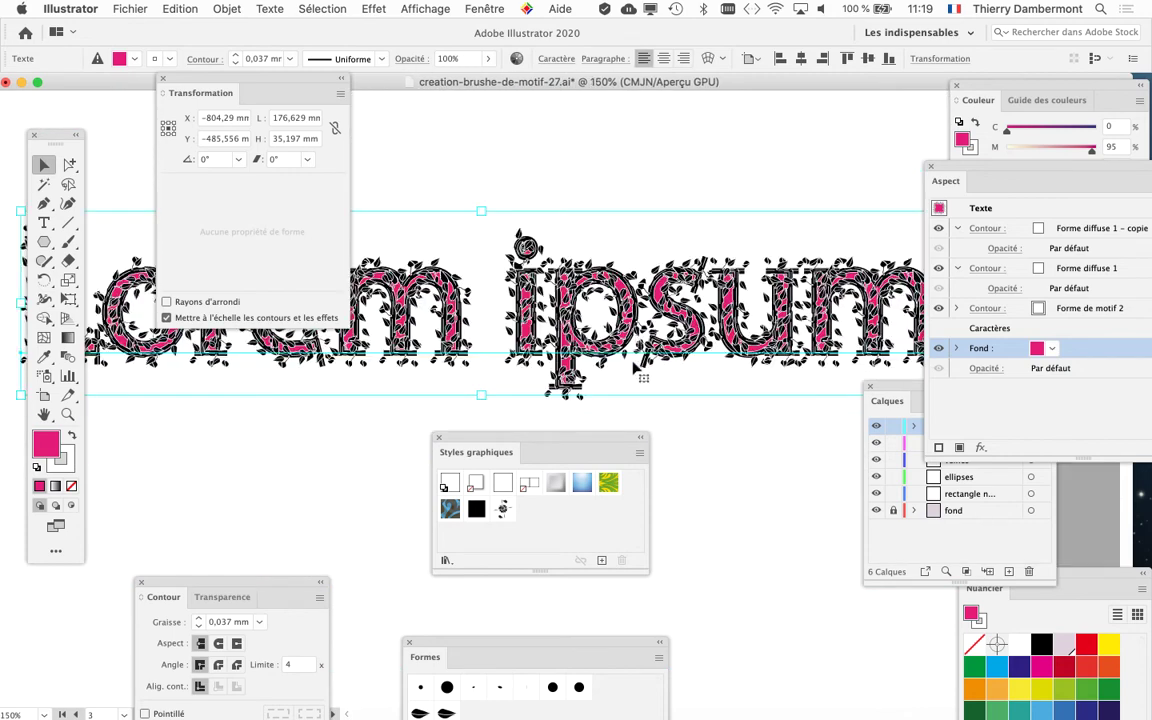
pyautogui.hscroll(-10, 633, 370)
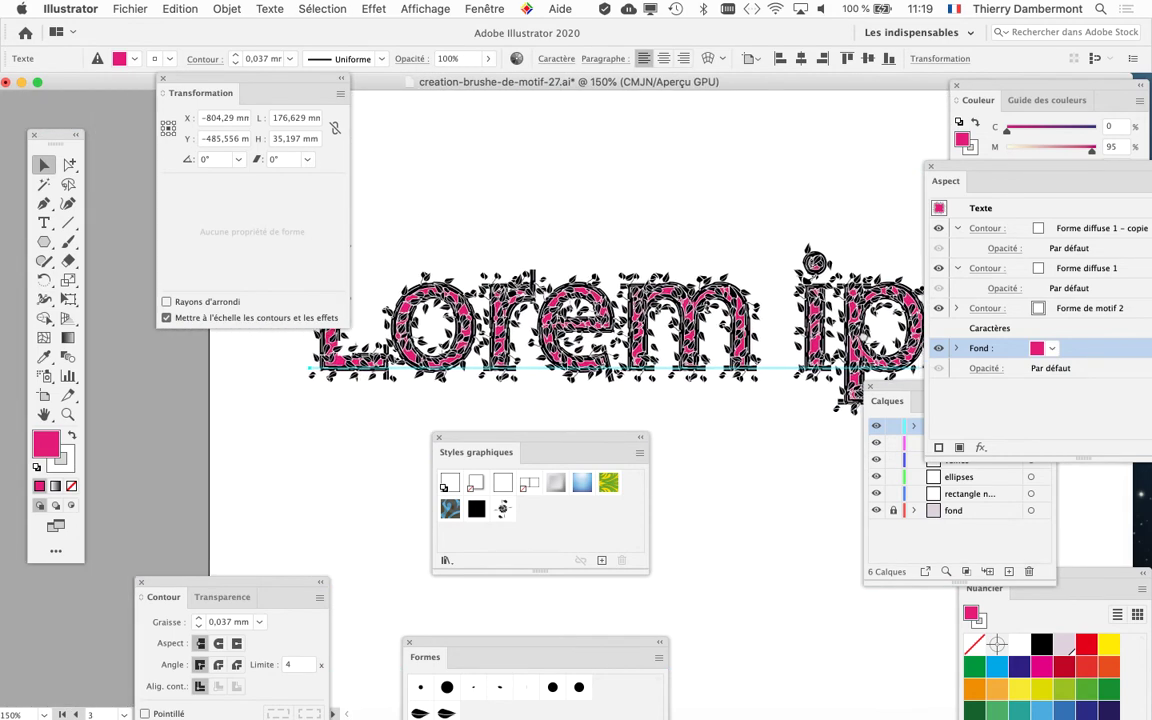
pyautogui.scroll(6, 490, 345)
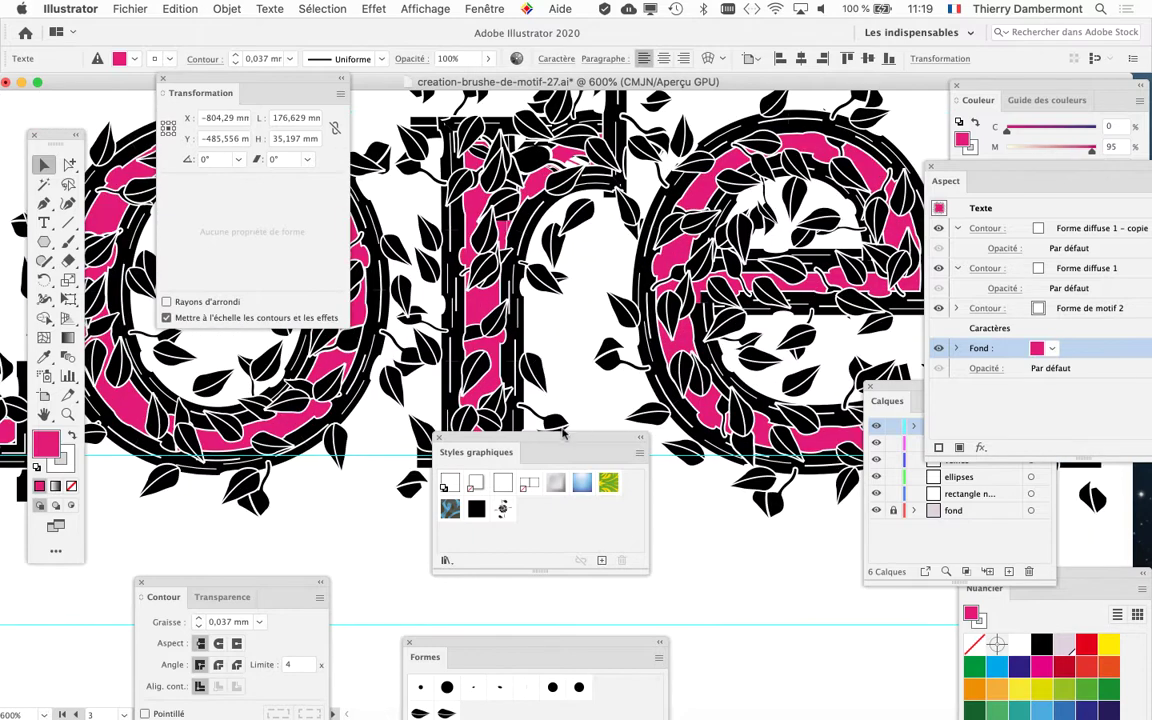
pyautogui.moveTo(563, 432); pyautogui.dragTo(438, 529)
# Try the light brown swatch as the text's fill, and settle on the greyish brown with C=50 and M=50
pyautogui.click(1051, 348)
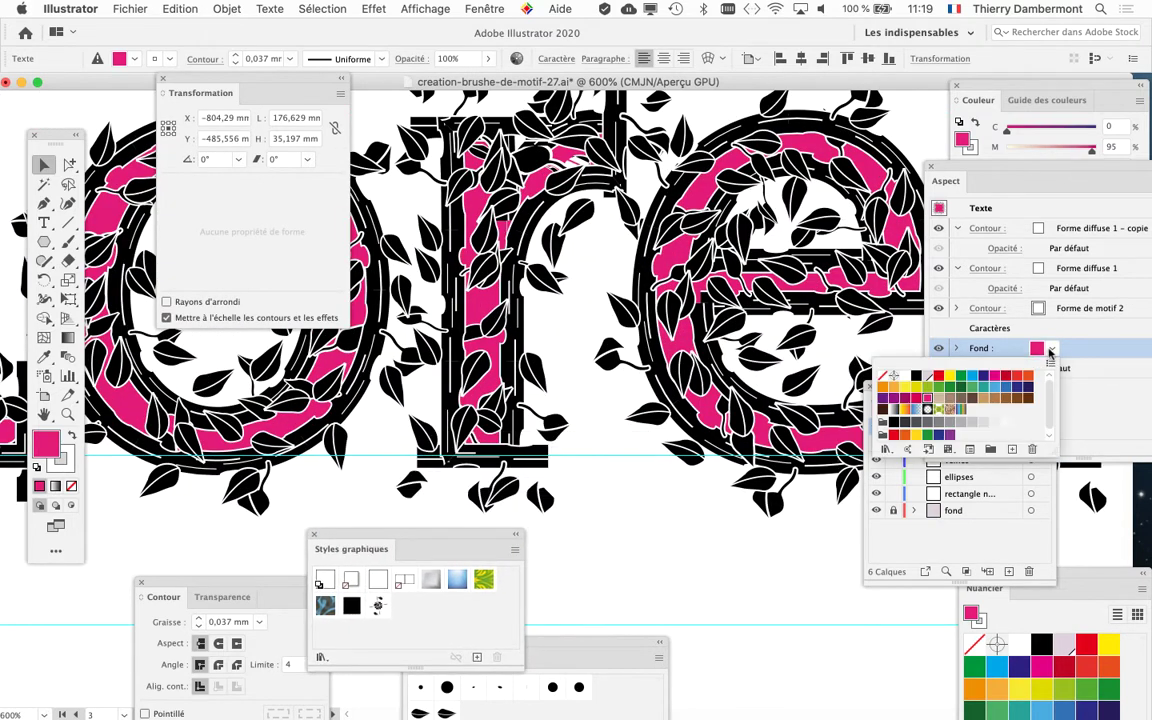
pyautogui.click(978, 400)
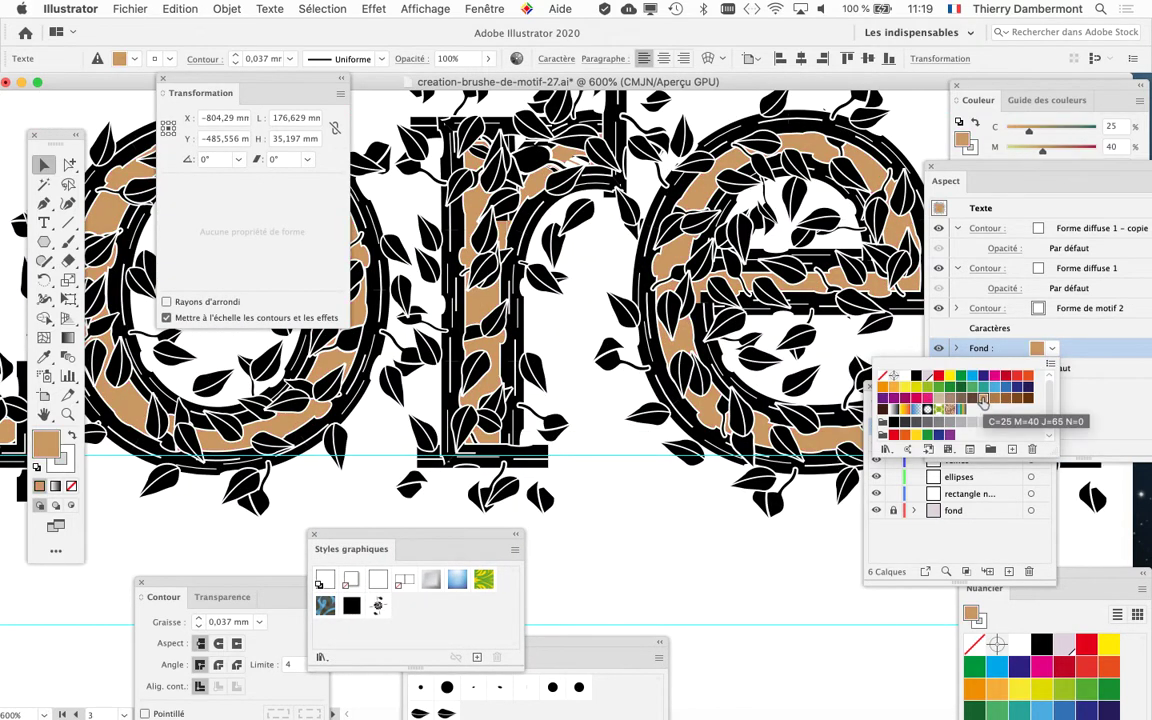
pyautogui.click(961, 401)
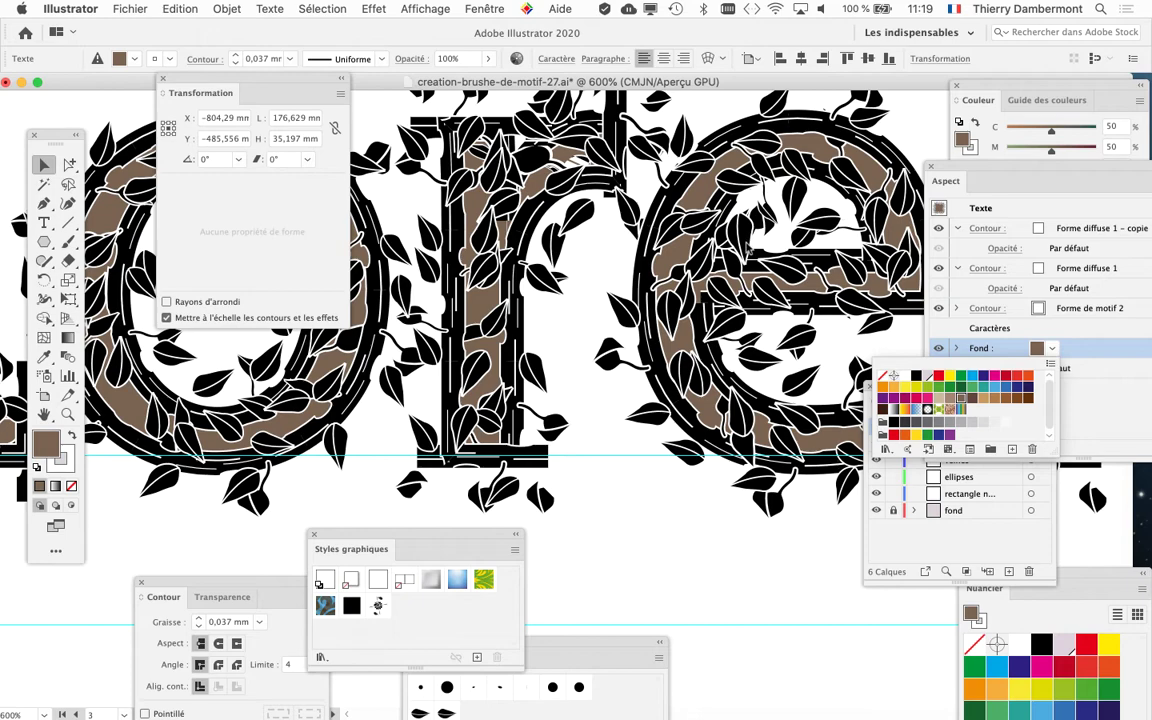
# Examine the brown fill behind the leafy branch strokes up close and along the whole text, and deselect the text
pyautogui.press('super+equal')
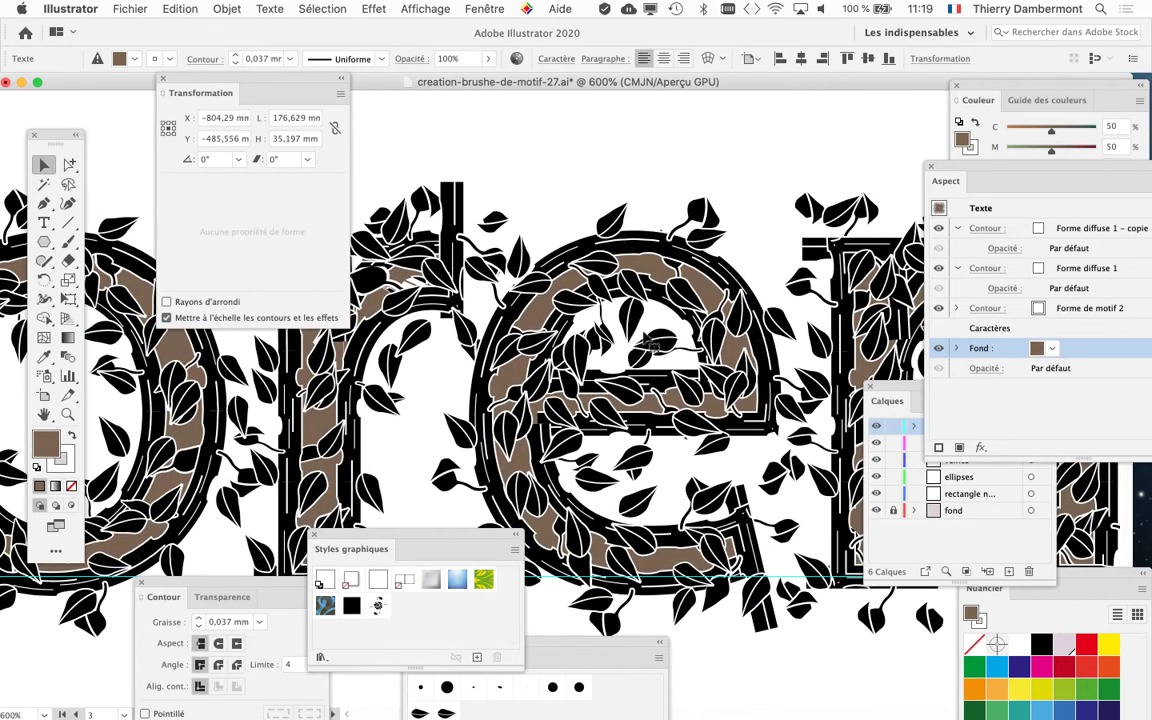
pyautogui.scroll(2, 680, 323)
pyautogui.scroll(-4, 680, 323)
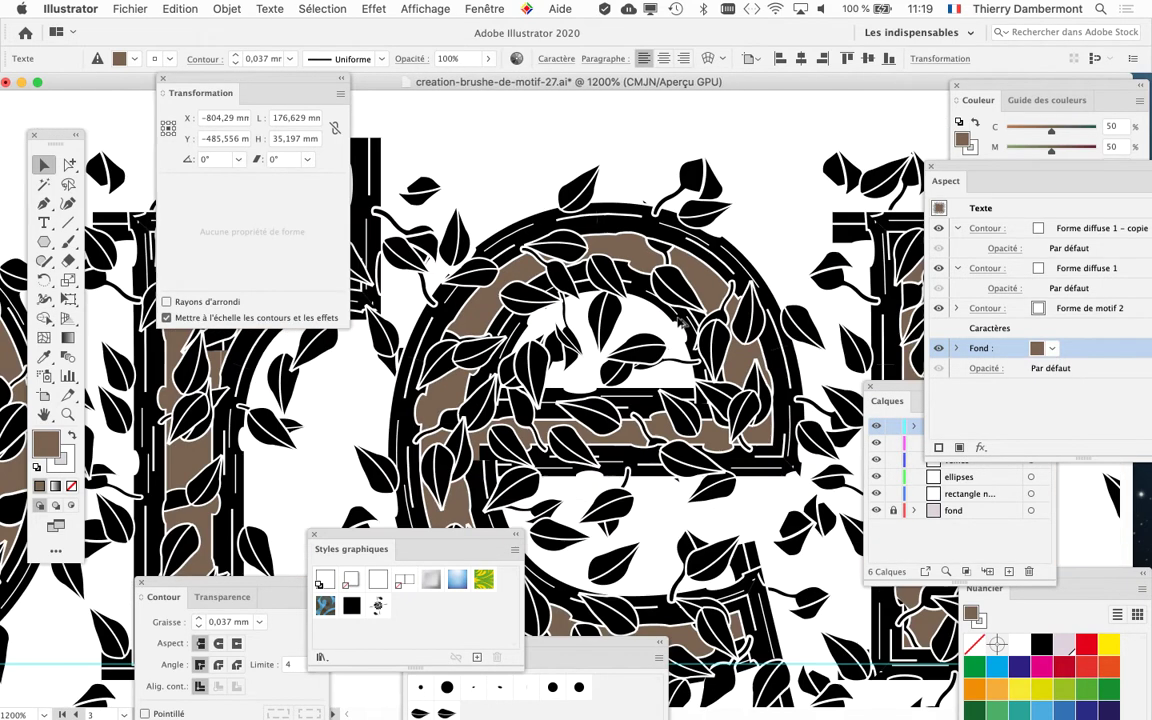
pyautogui.scroll(2, 683, 325)
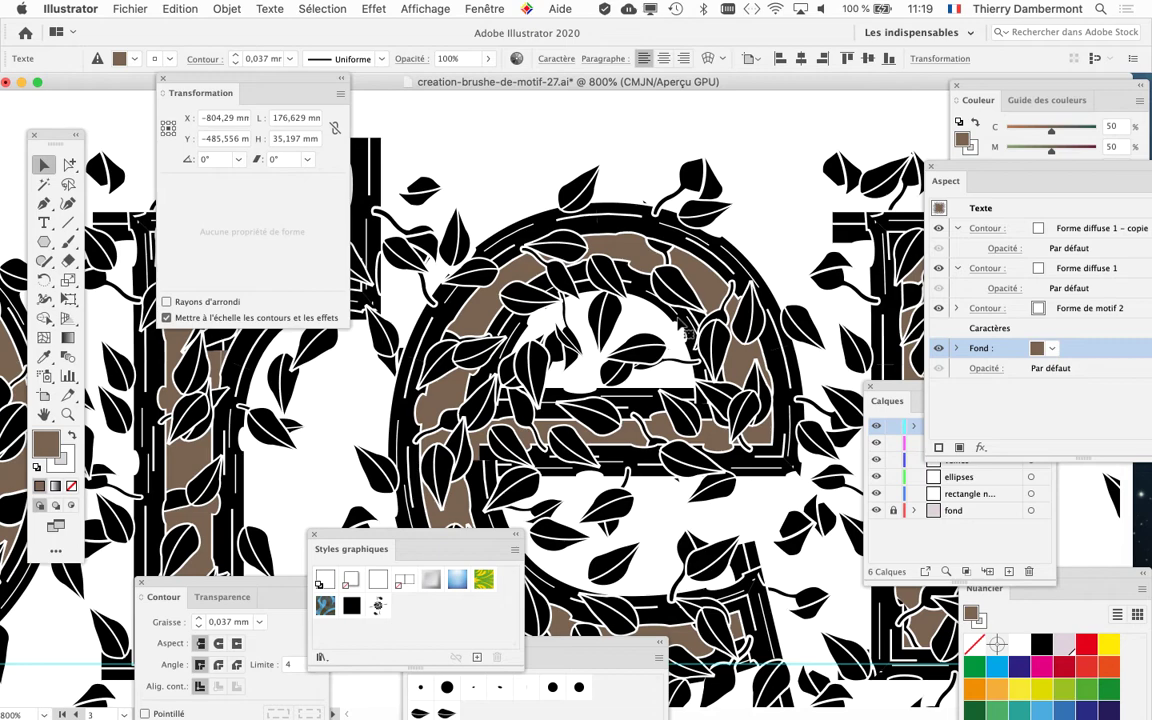
pyautogui.scroll(-3, 684, 327)
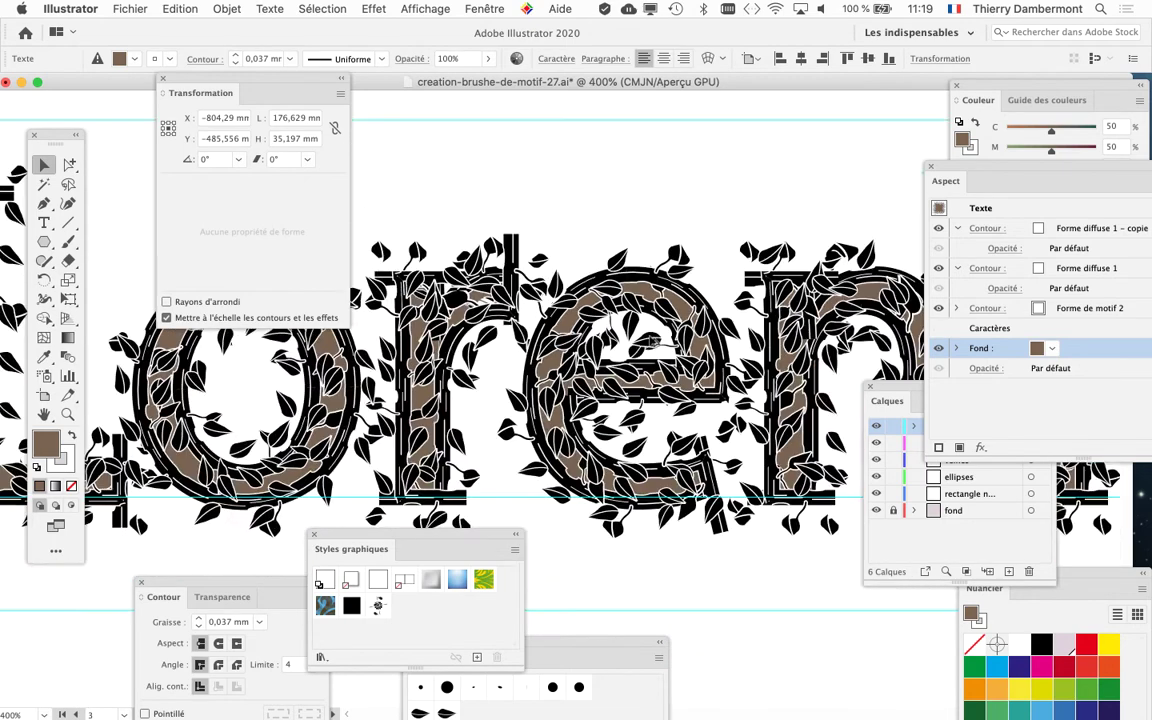
pyautogui.hscroll(-5, 652, 341)
pyautogui.scroll(-2, 652, 341)
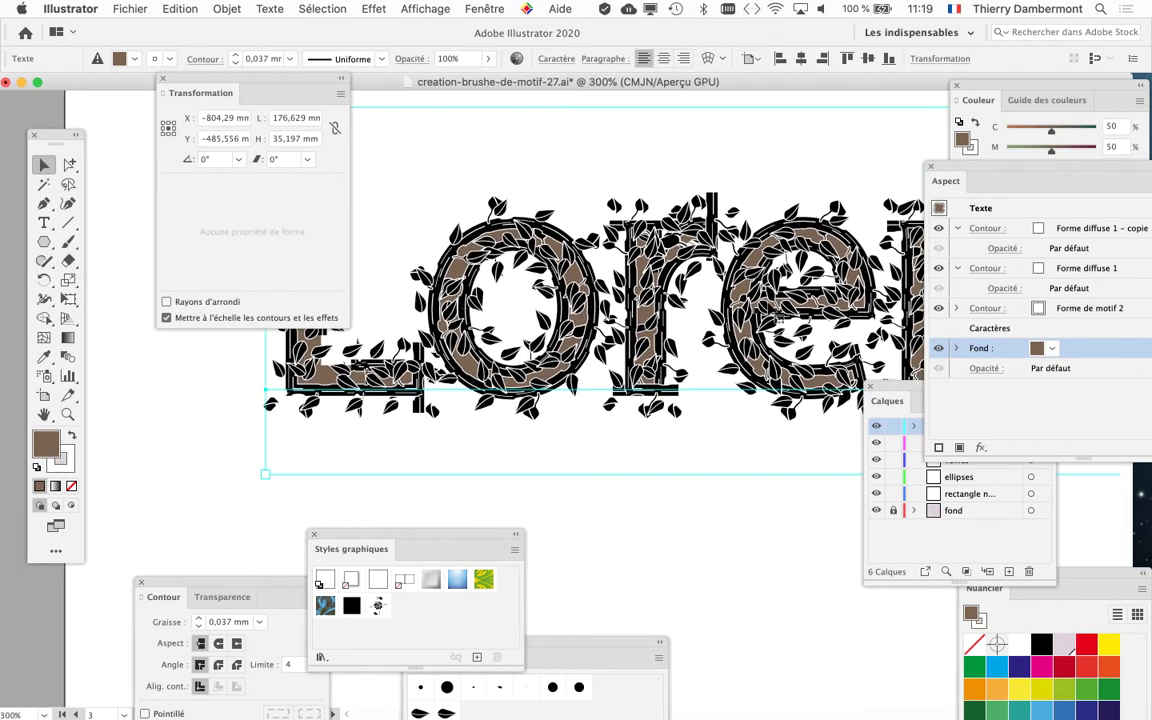
pyautogui.scroll(-2, 695, 282)
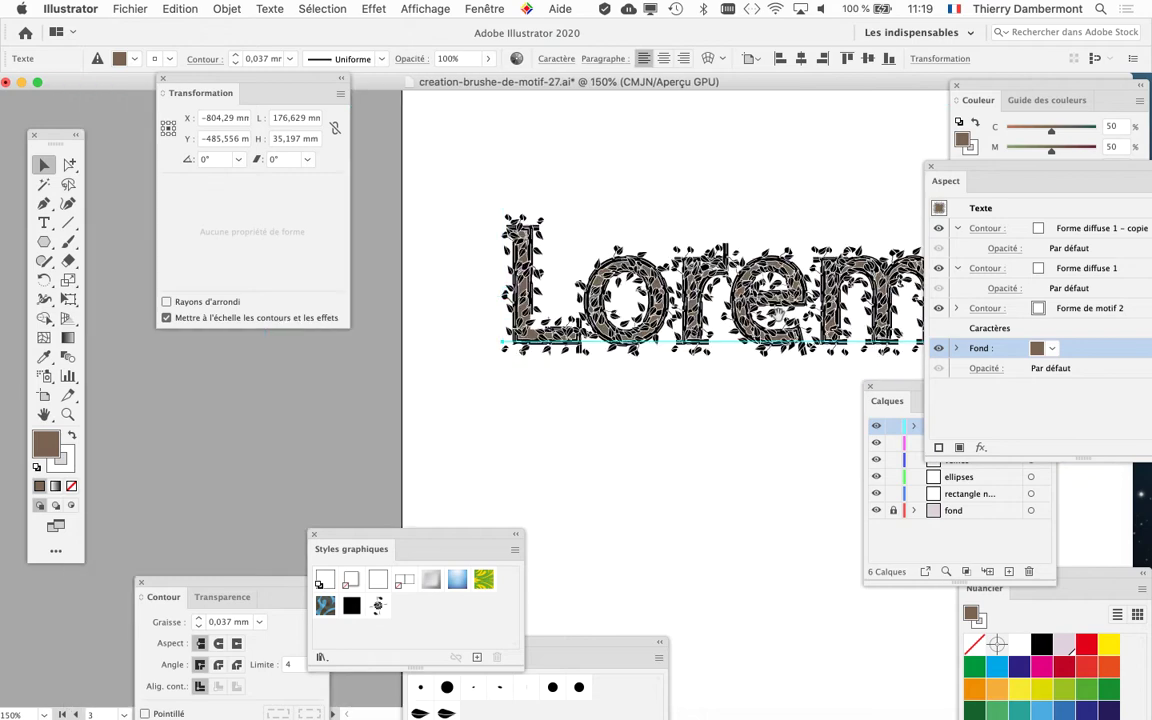
pyautogui.hscroll(8, 680, 280)
pyautogui.hscroll(8, 487, 259)
pyautogui.scroll(-4, 487, 259)
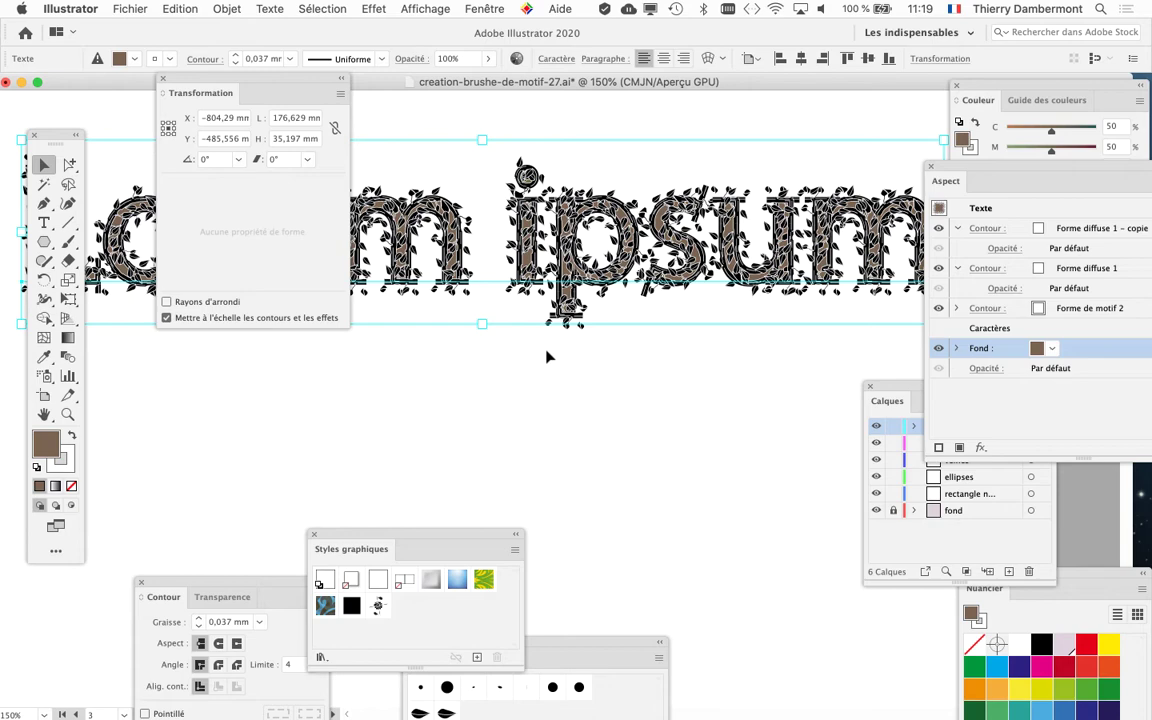
pyautogui.click(578, 387)
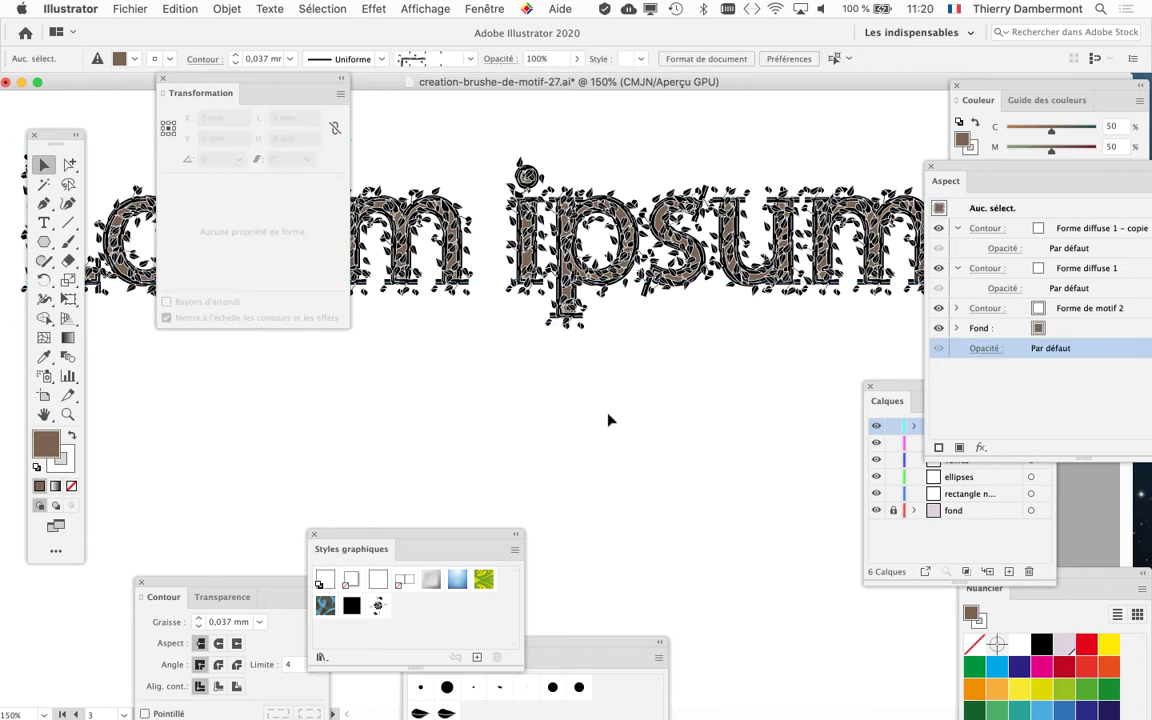
# Move the Formes and Transformation panels off the artboard and place the lower leafy-branch pattern brush's artwork beneath the text
pyautogui.scroll(-2, 608, 421)
pyautogui.moveTo(617, 411); pyautogui.dragTo(609, 211)
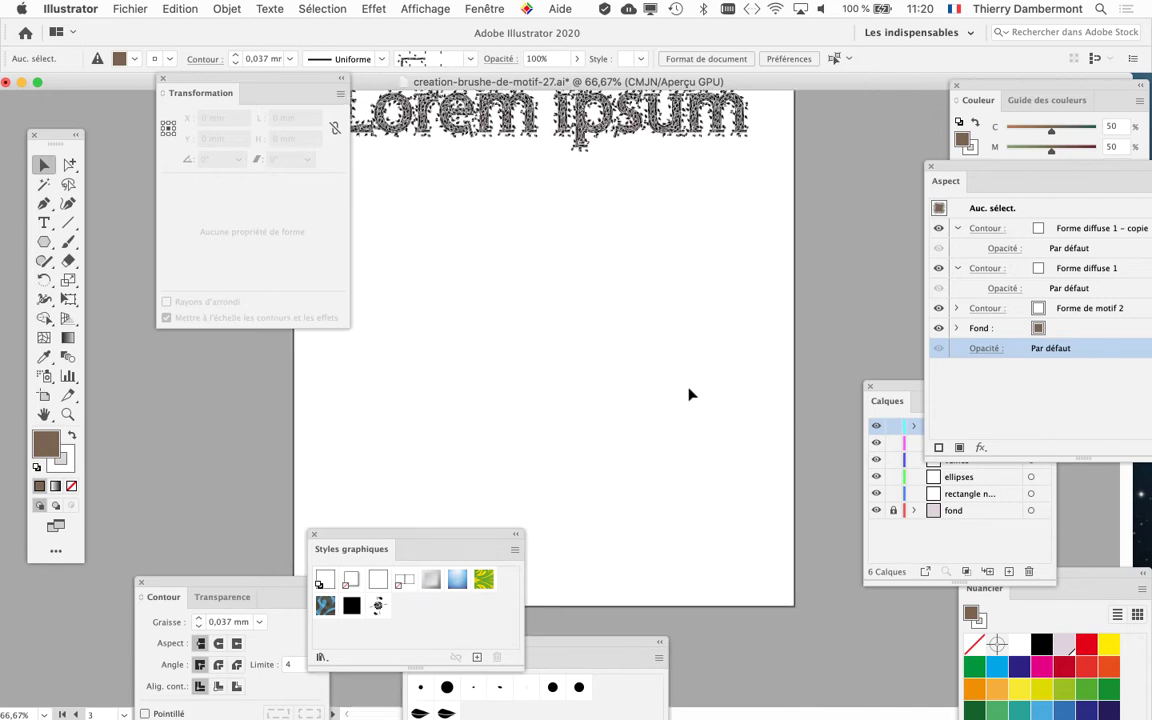
pyautogui.scroll(-1, 689, 394)
pyautogui.moveTo(591, 404); pyautogui.dragTo(458, 404)
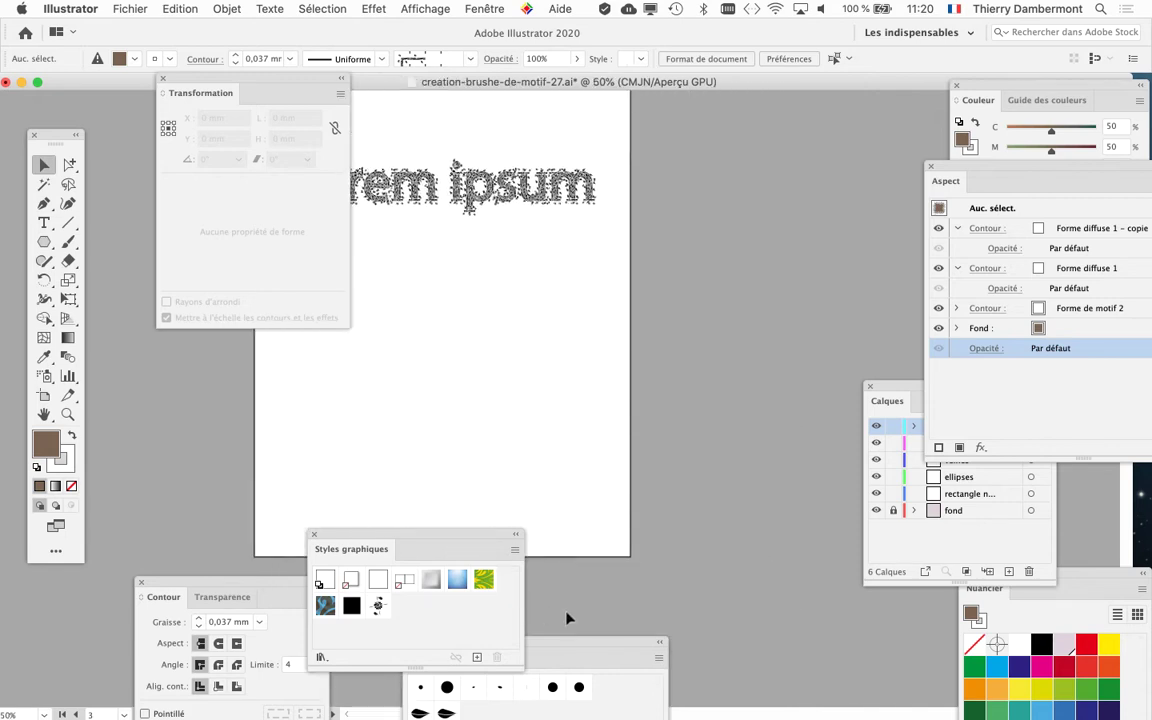
pyautogui.moveTo(573, 642)
pyautogui.mouseDown()
pyautogui.moveTo(816, 233)
pyautogui.moveTo(826, 122)
pyautogui.mouseUp()
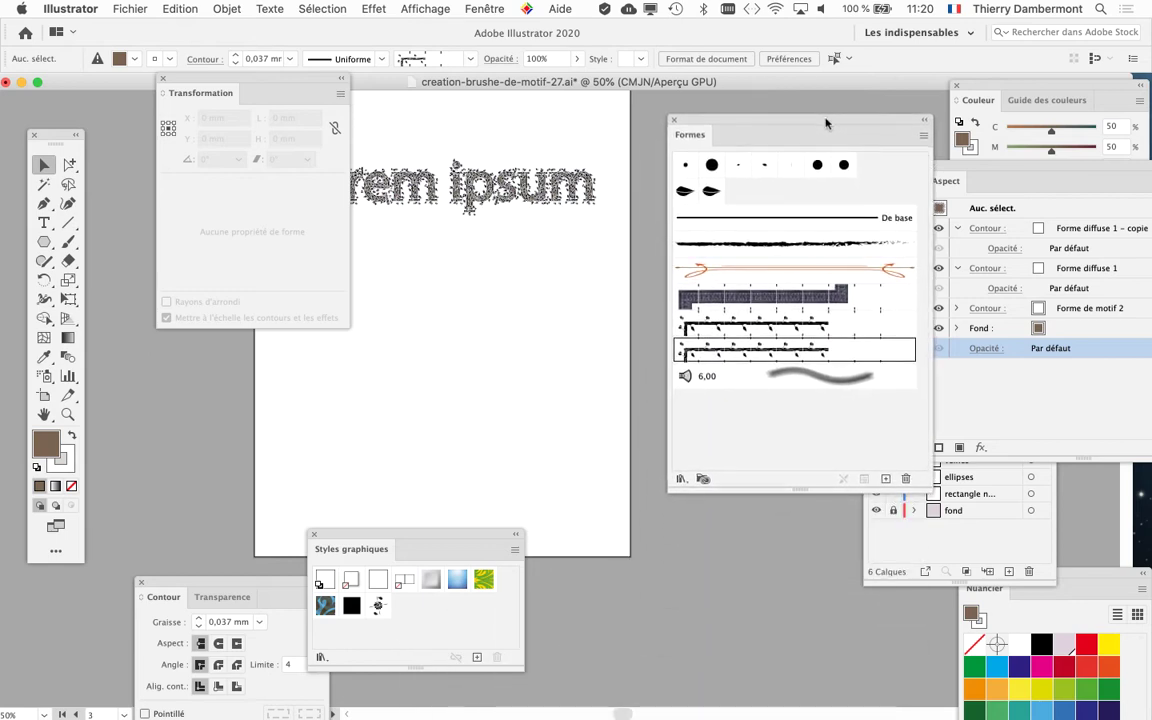
pyautogui.moveTo(298, 81); pyautogui.dragTo(797, 611)
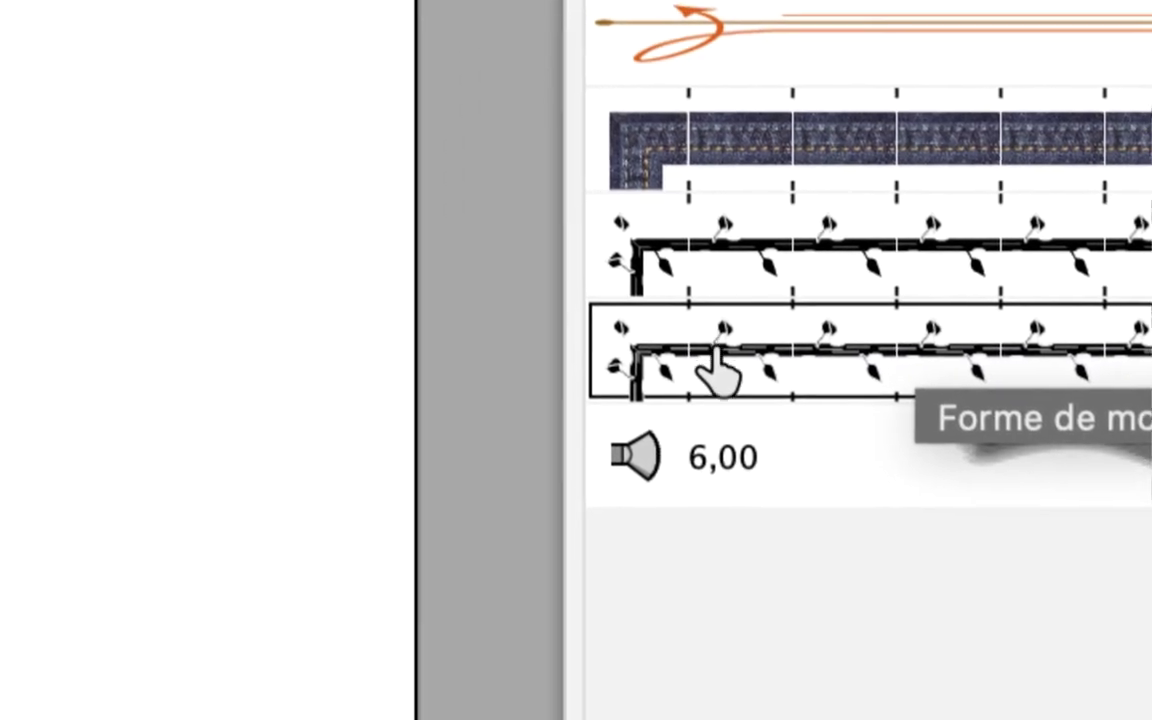
pyautogui.moveTo(720, 375)
pyautogui.mouseDown()
pyautogui.moveTo(710, 352)
pyautogui.moveTo(440, 362)
pyautogui.mouseUp()
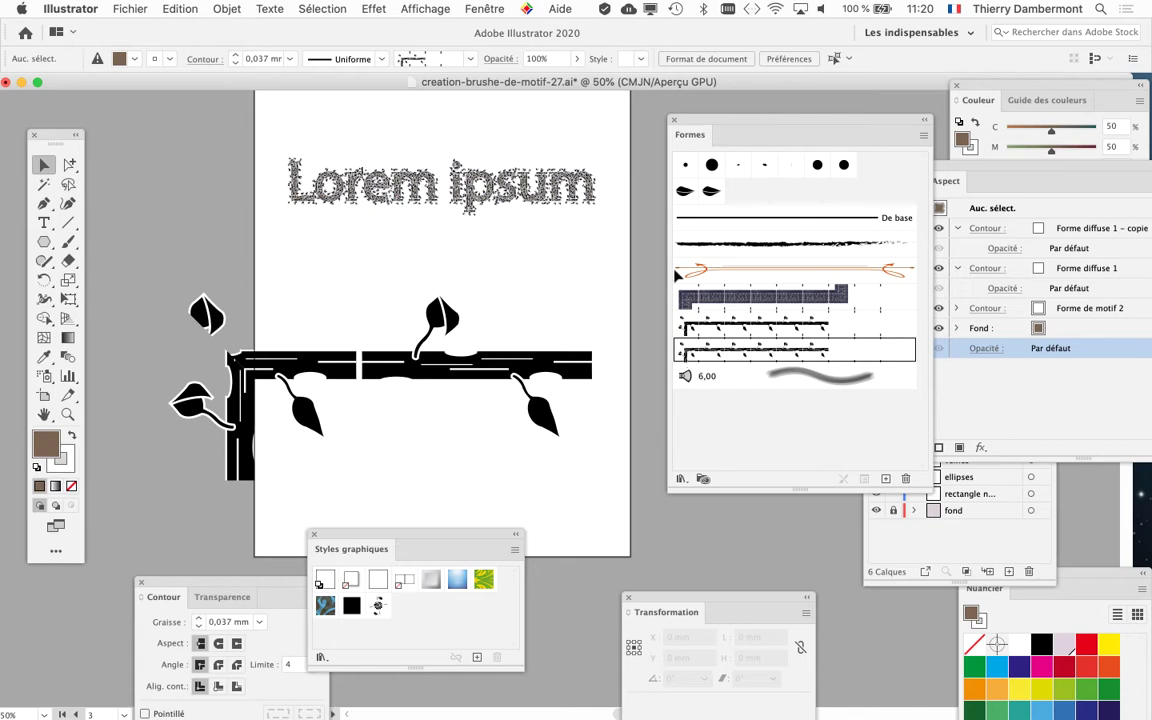
# Switch the document to outline display (Tracés) to expose the paths of the placed brush tiles
pyautogui.click(422, 9)
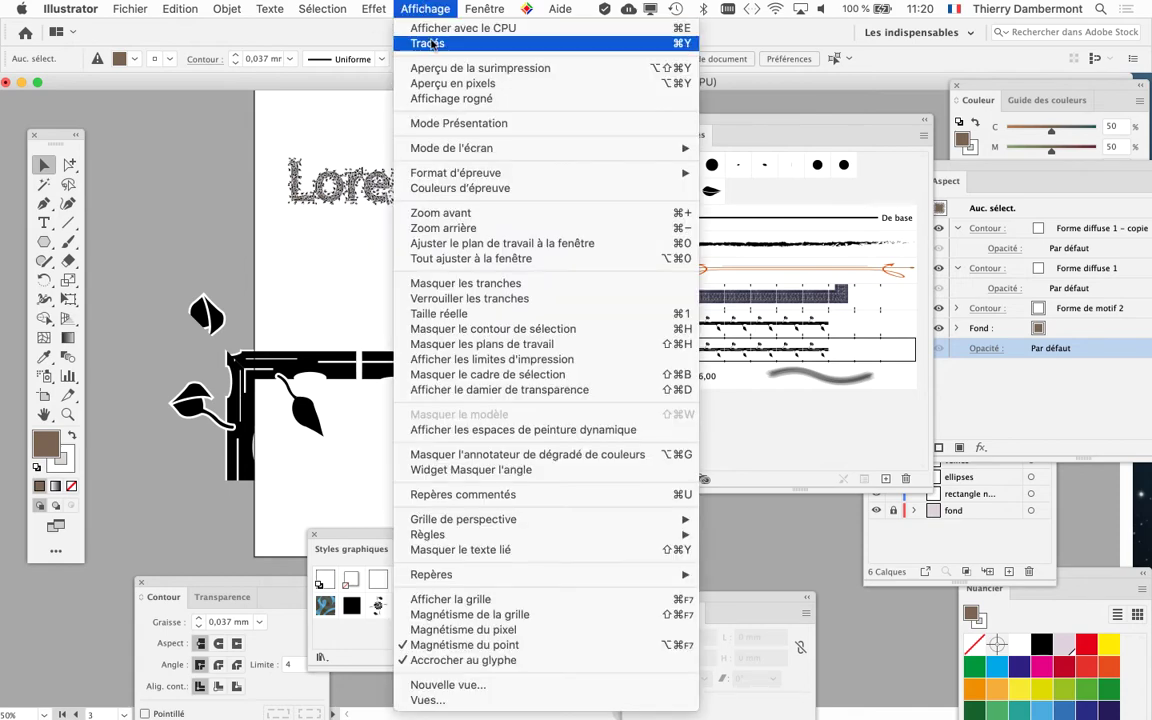
pyautogui.click(426, 40)
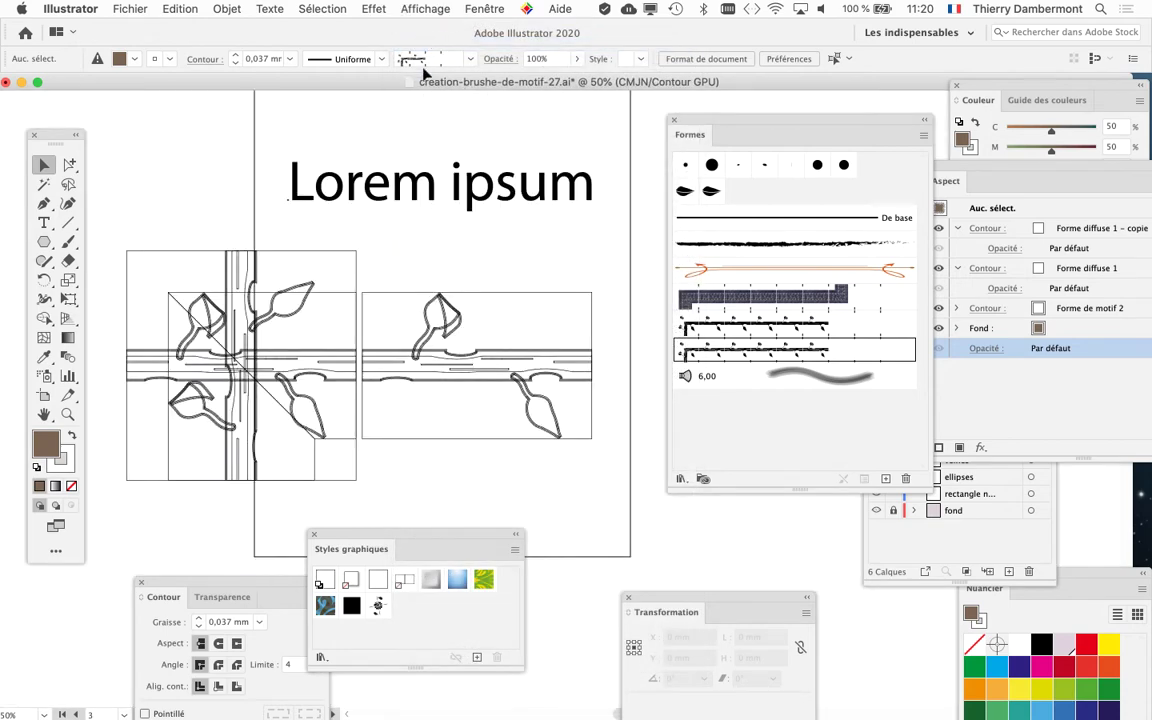
pyautogui.scroll(1, 287, 370)
pyautogui.hscroll(-5, 300, 330)
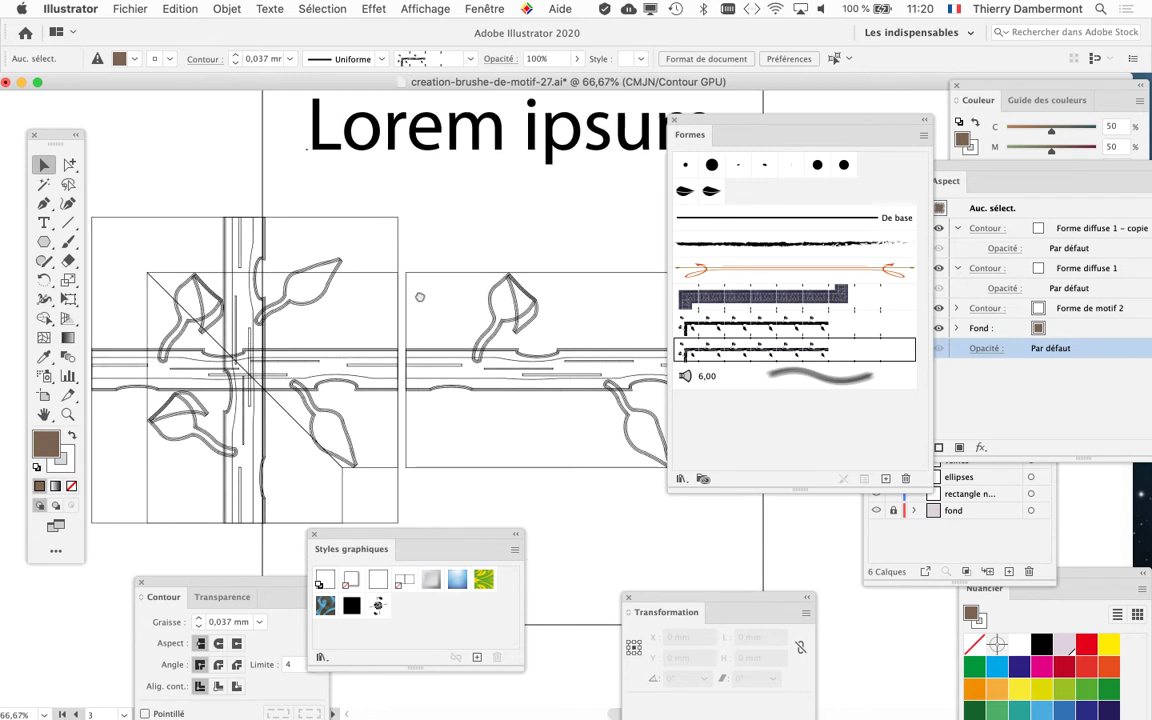
pyautogui.scroll(-2, 560, 260)
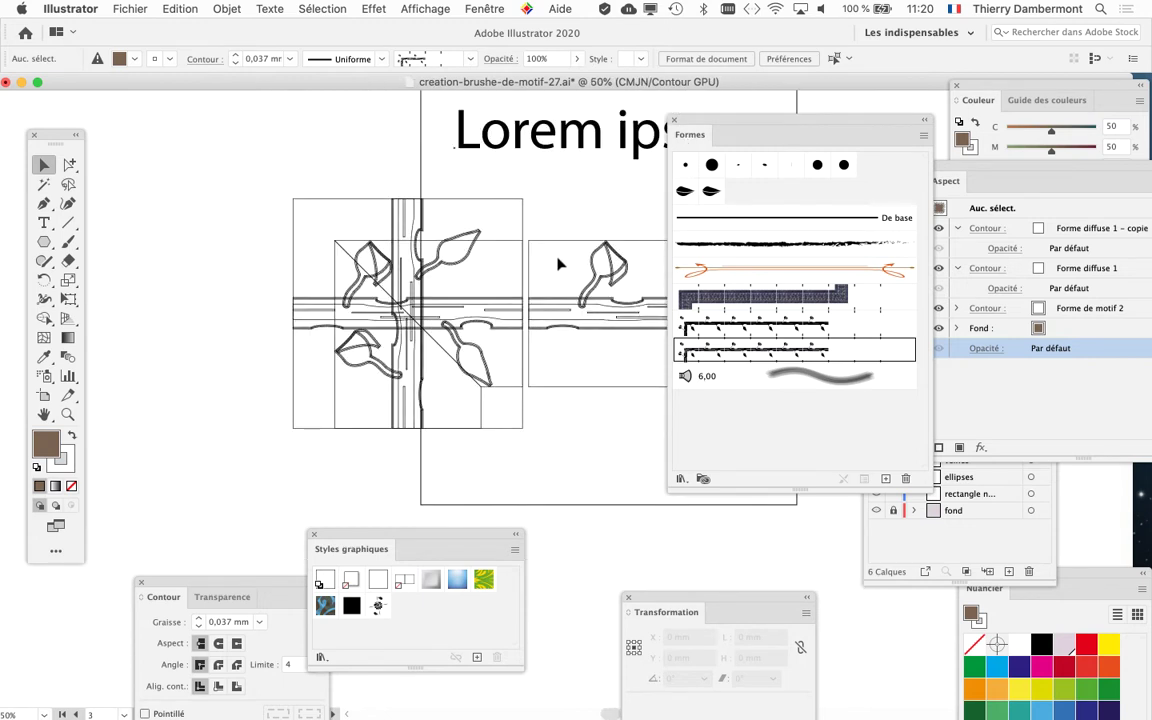
# Move the Formes panel aside and place the corner and side brush tiles on the empty canvas beside the artboard
pyautogui.moveTo(697, 120); pyautogui.dragTo(841, 121)
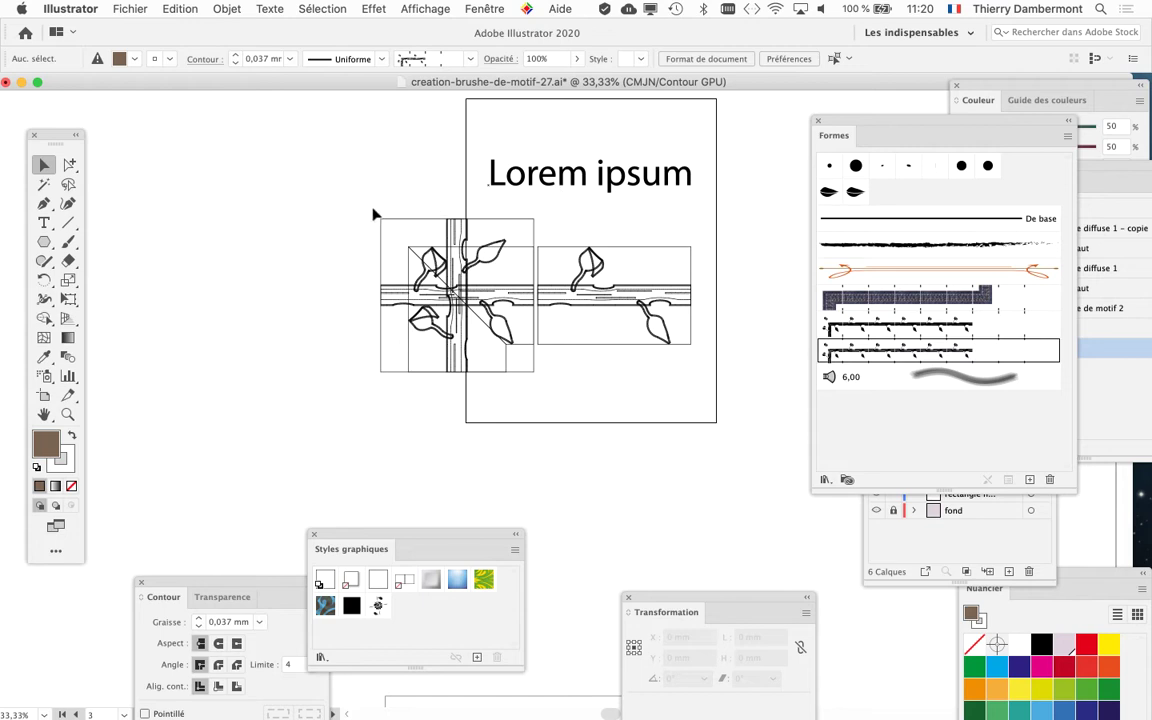
pyautogui.moveTo(375, 214); pyautogui.dragTo(366, 358)
pyautogui.click(368, 427)
pyautogui.moveTo(392, 423); pyautogui.dragTo(606, 394)
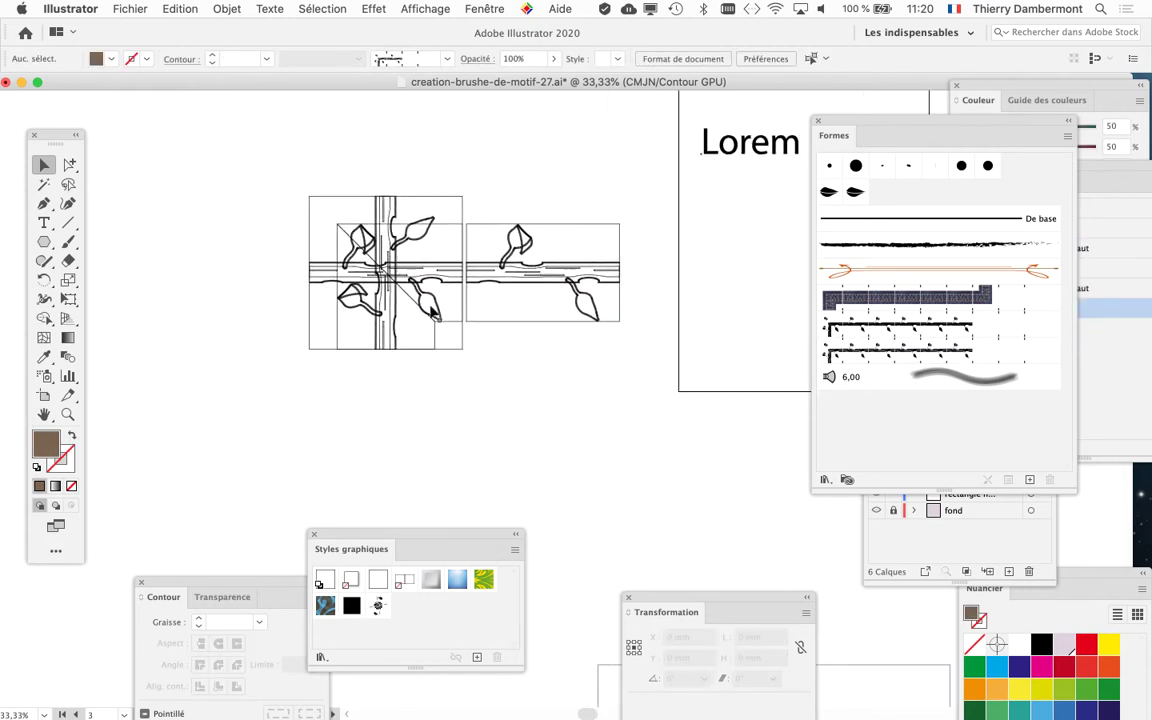
# Move the Formes panel clear of the placed corner and side brush tiles
pyautogui.scroll(2, 402, 298)
pyautogui.scroll(1, 407, 306)
pyautogui.scroll(3, 411, 306)
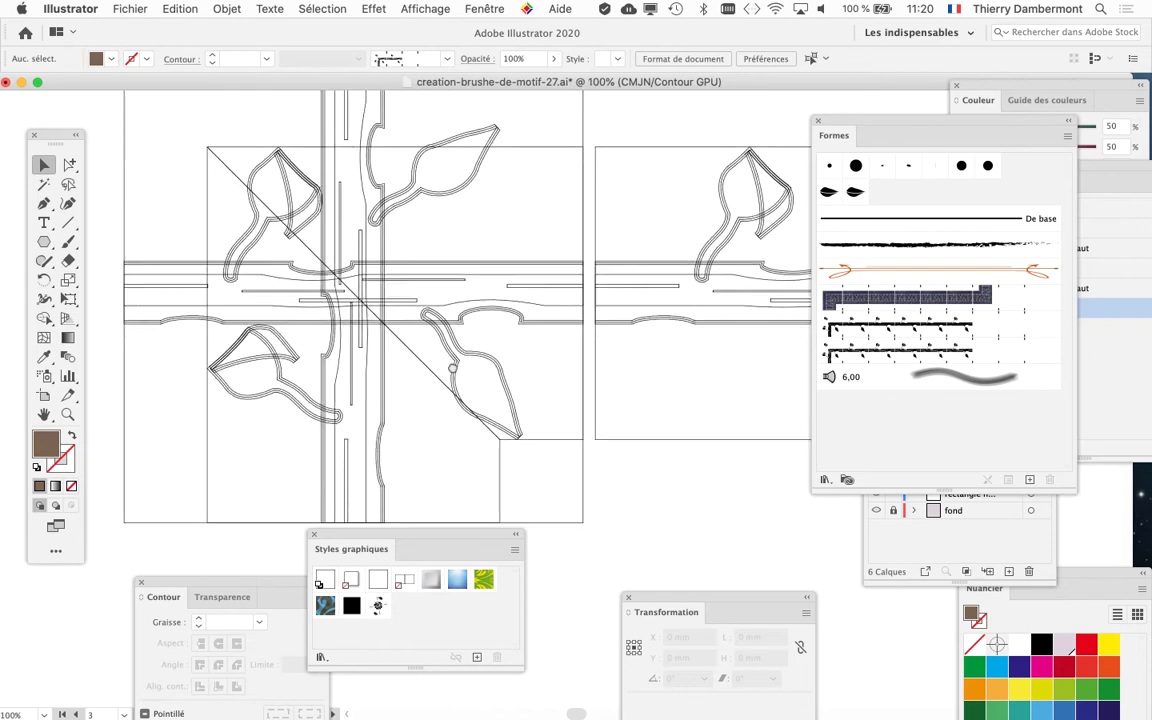
pyautogui.scroll(-1, 520, 348)
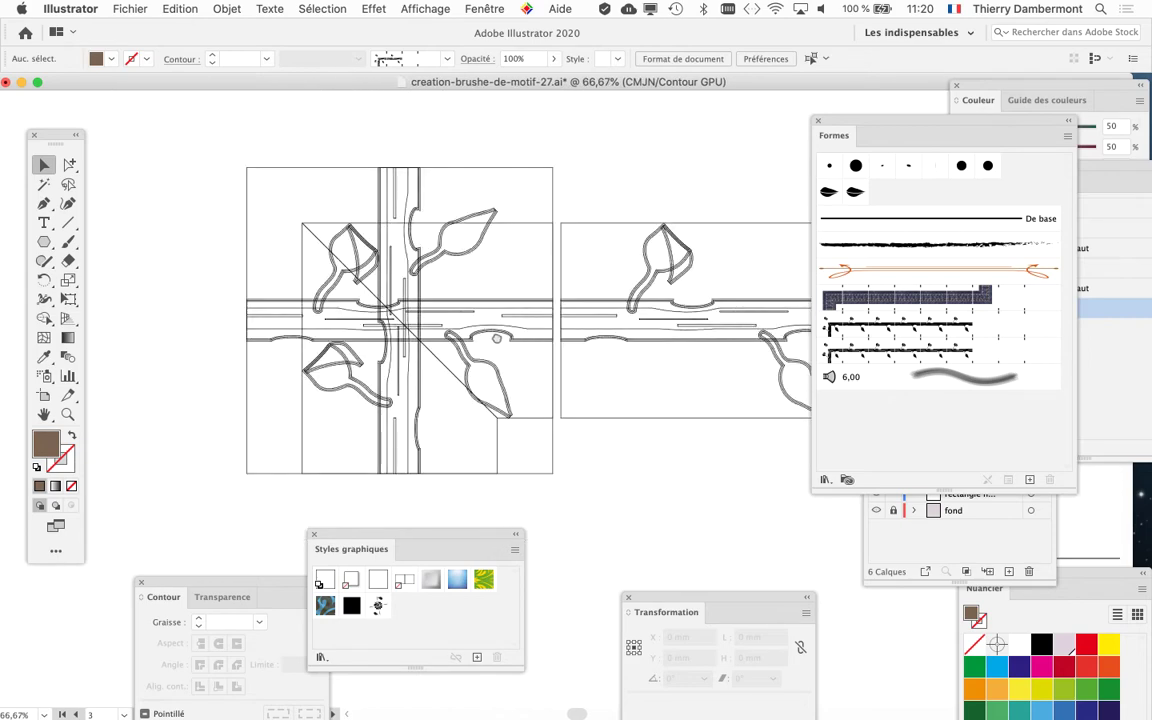
pyautogui.hscroll(3, 522, 342)
pyautogui.scroll(-1, 522, 342)
pyautogui.moveTo(838, 124); pyautogui.dragTo(880, 145)
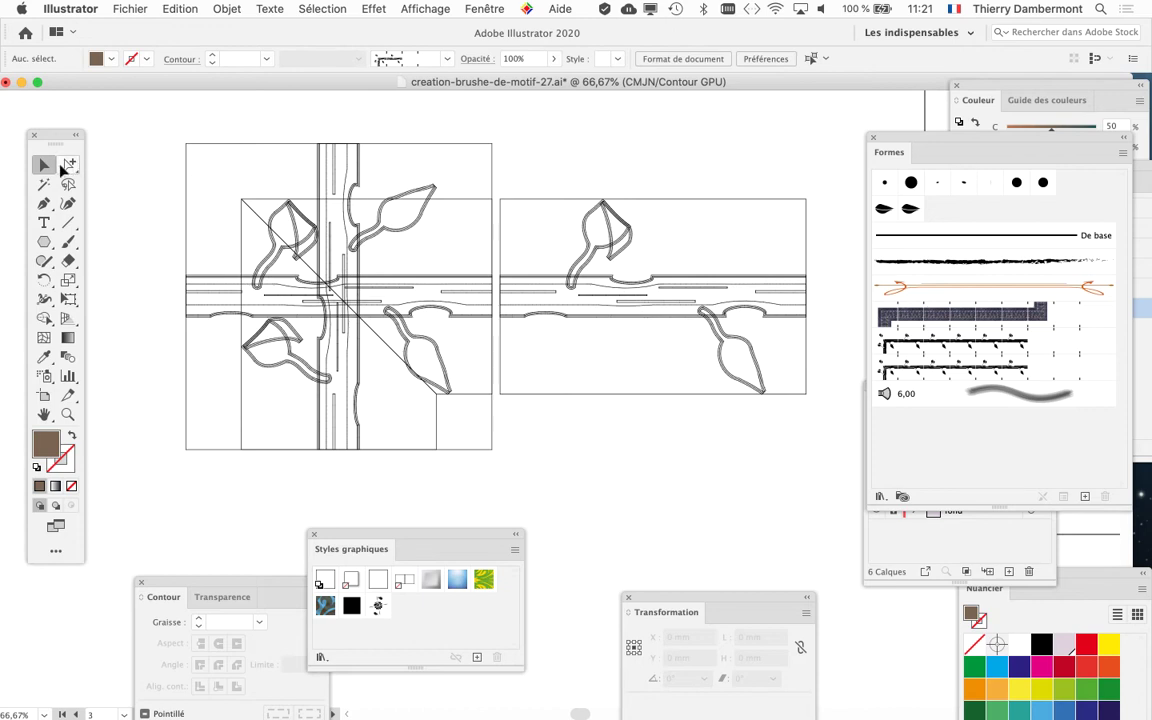
# Check how the placed tiles are grouped by selecting the corner tile's outer frame, and deselect everything
pyautogui.click(231, 151)
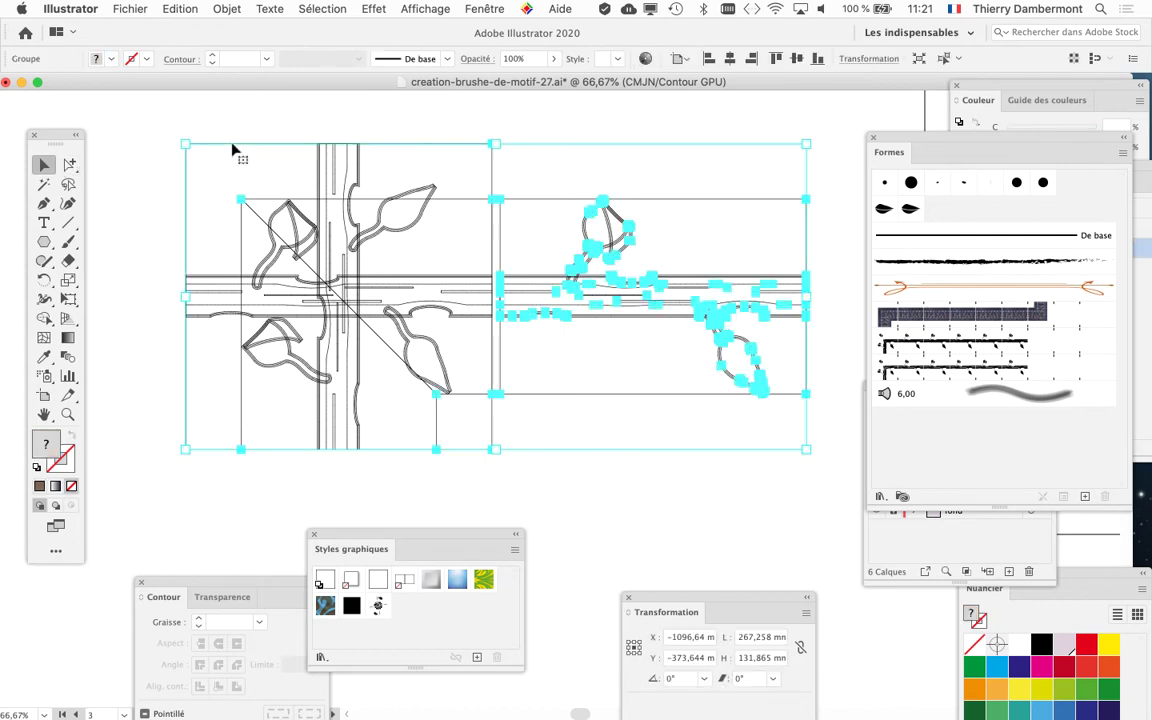
pyautogui.click(231, 144)
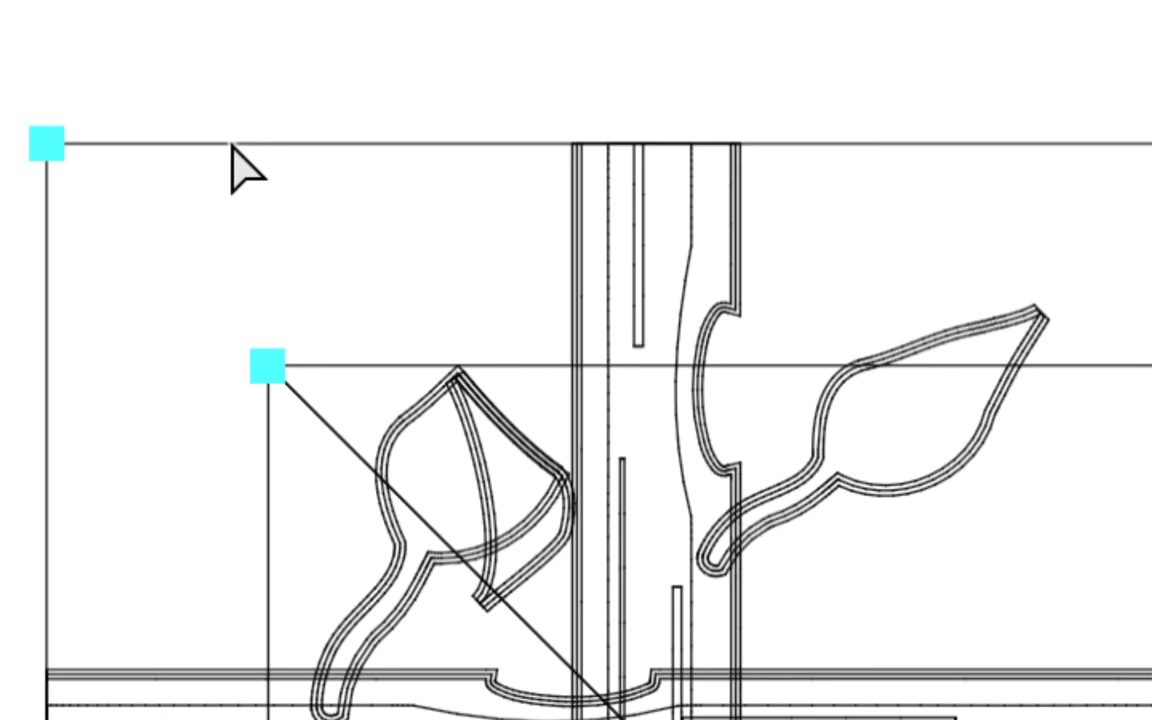
pyautogui.click(226, 129)
pyautogui.click(231, 147)
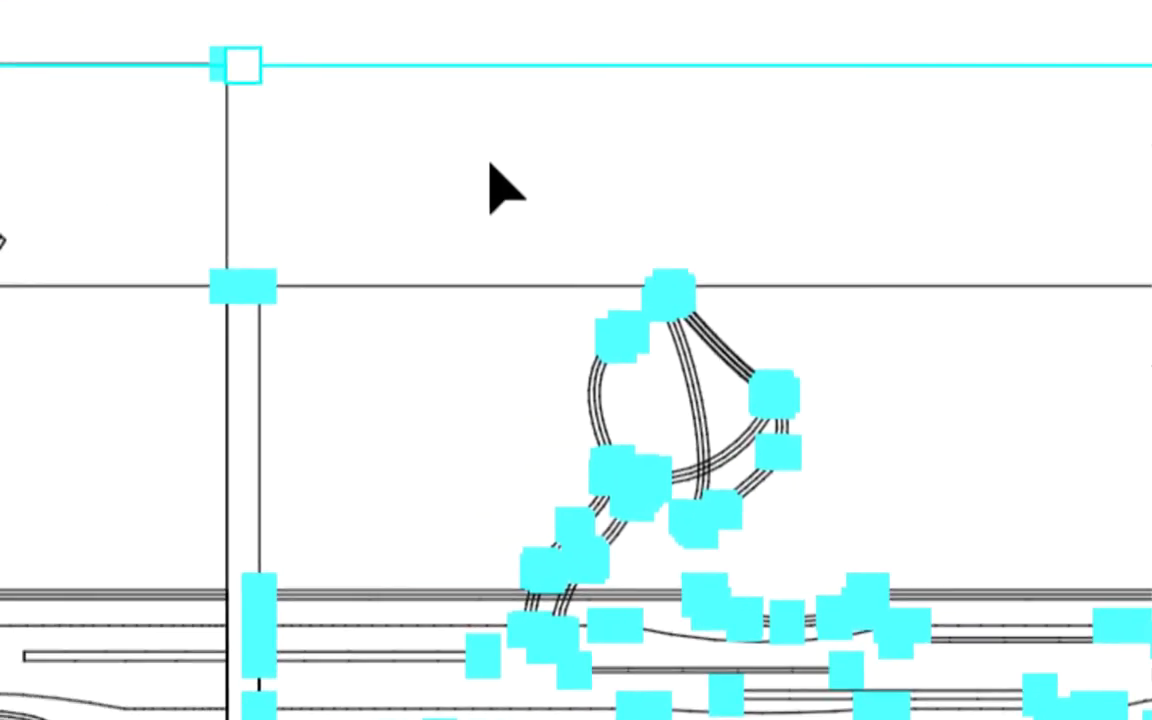
pyautogui.click(100, 150)
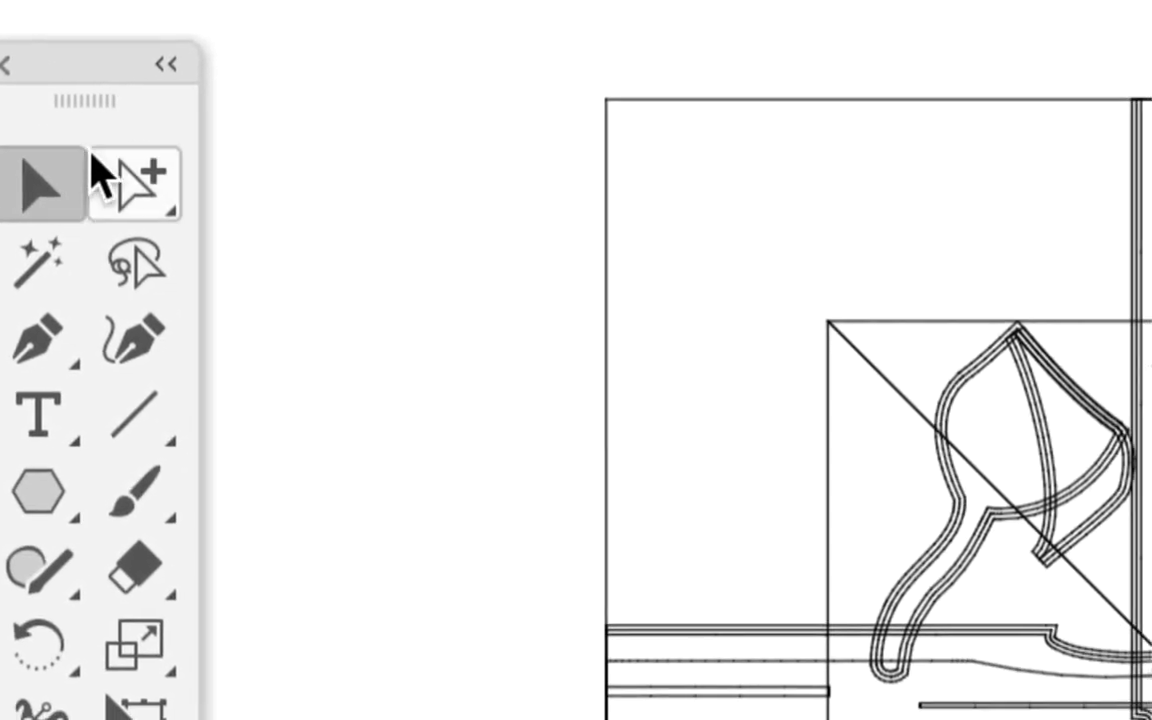
# Select the whole corner tile with the Group Selection tool (Sélection directe progressive) and delete it, keeping the side tile
pyautogui.click(100, 175)
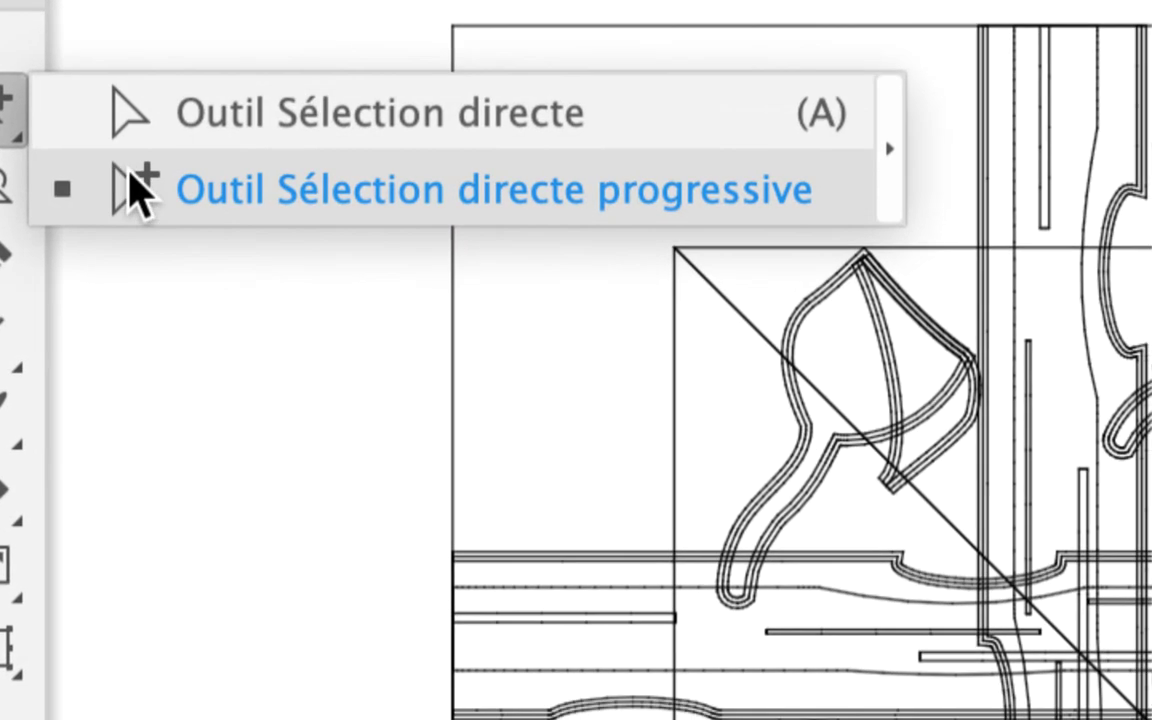
pyautogui.click(135, 190)
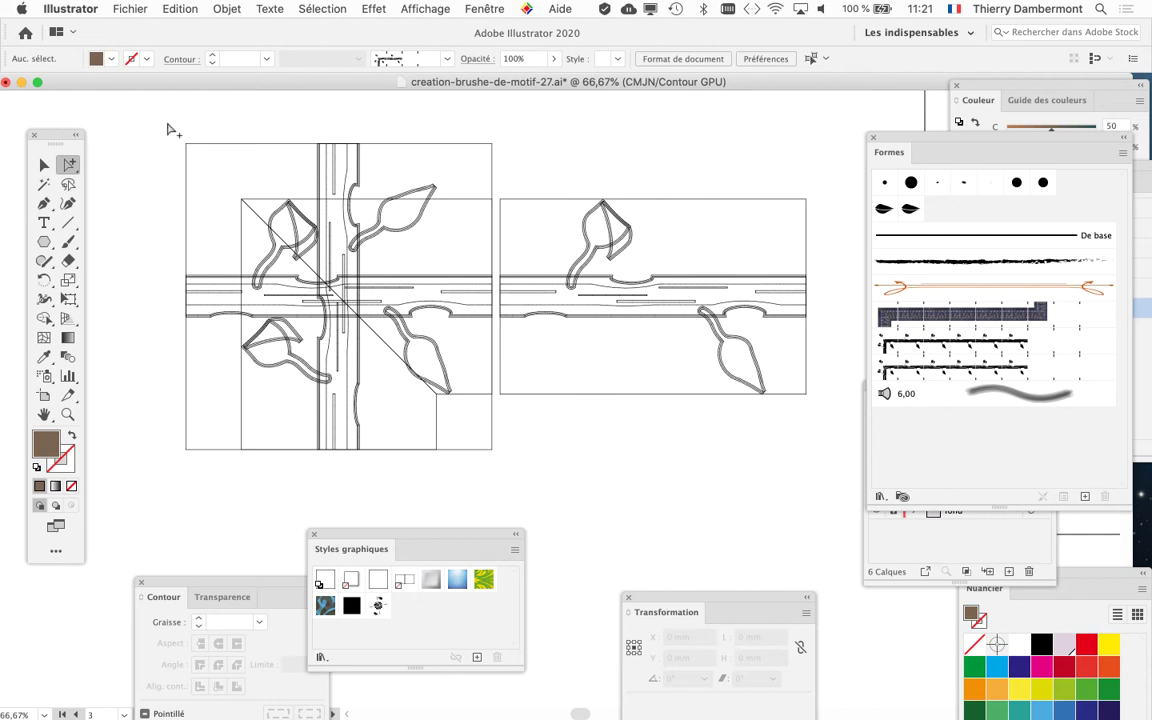
pyautogui.moveTo(292, 318); pyautogui.dragTo(496, 478)
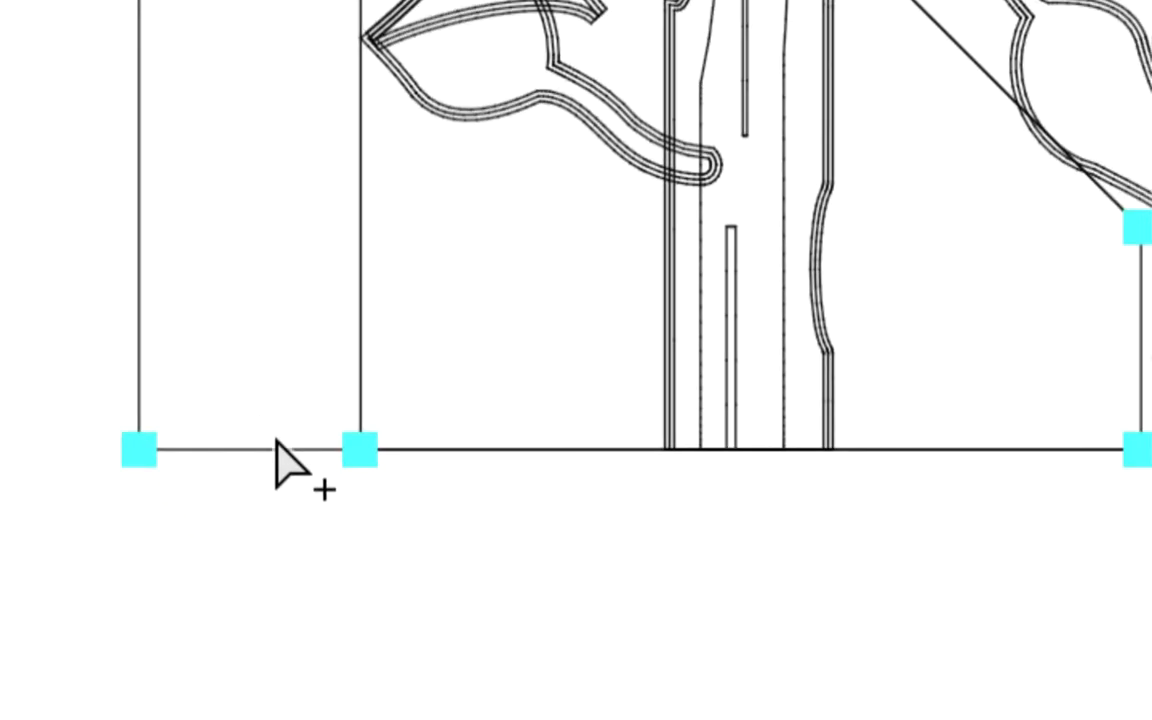
pyautogui.press('Delete')
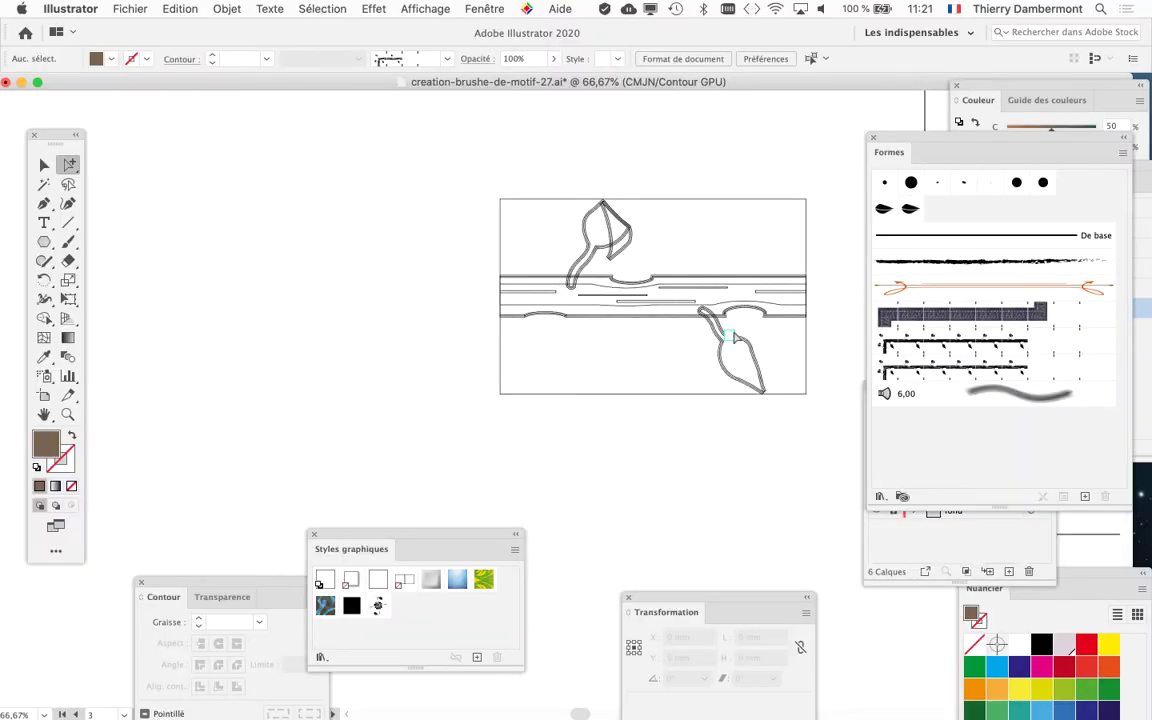
# Examine the outlined branch and leaf paths of the side tile up close
pyautogui.scroll(2, 733, 329)
pyautogui.moveTo(557, 307); pyautogui.dragTo(464, 300)
pyautogui.scroll(-1, 437, 393)
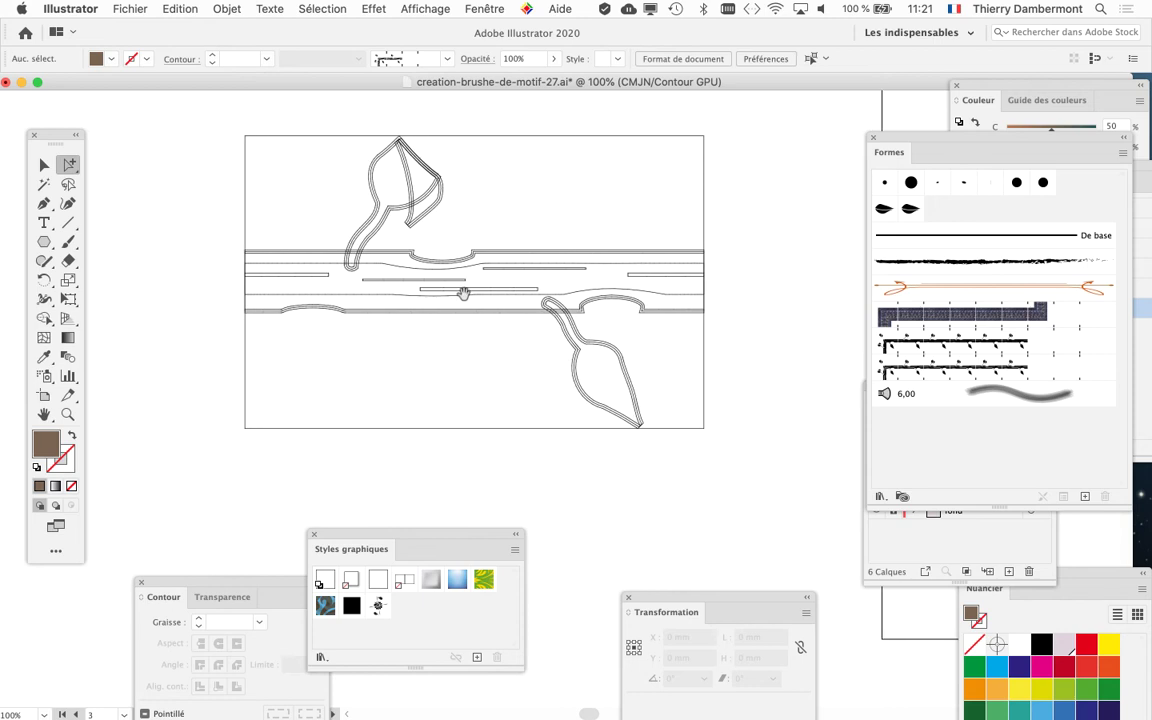